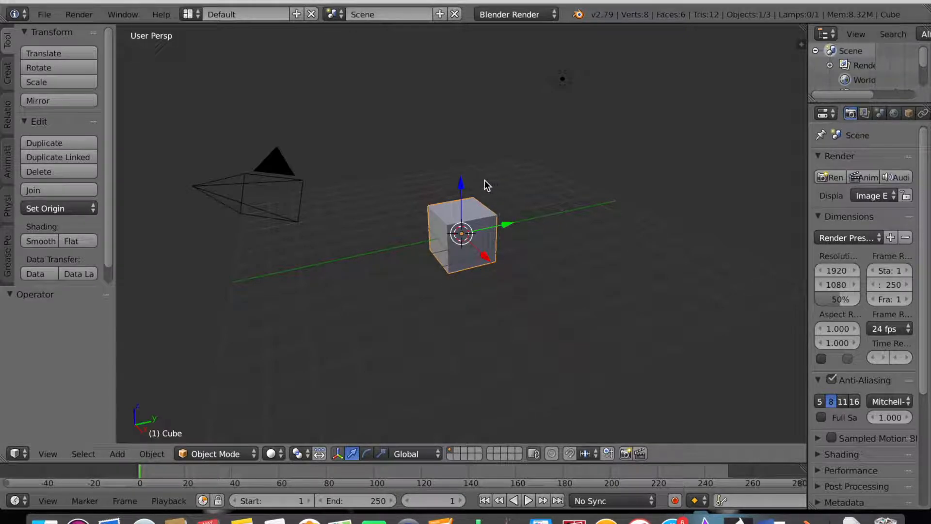
Keyframe the cube's location, rotation and scale at frame 1, then go to frame 20.
scroll(409, 207, left, 3)
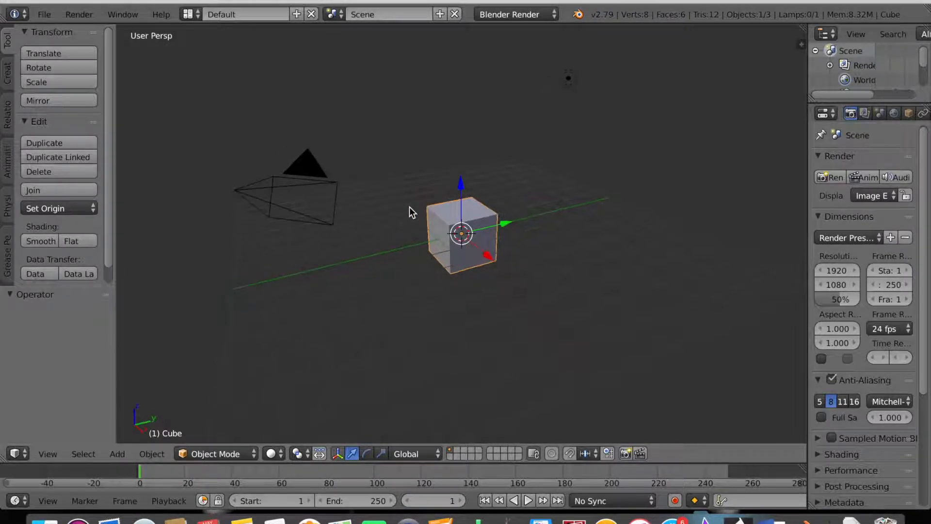
scroll(409, 206, right, 8)
scroll(412, 206, right, 10)
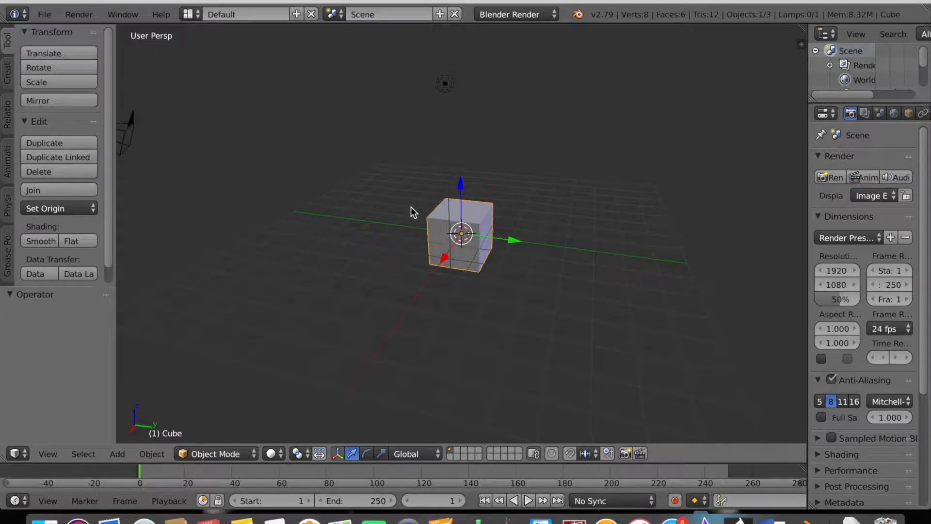
scroll(411, 207, right, 10)
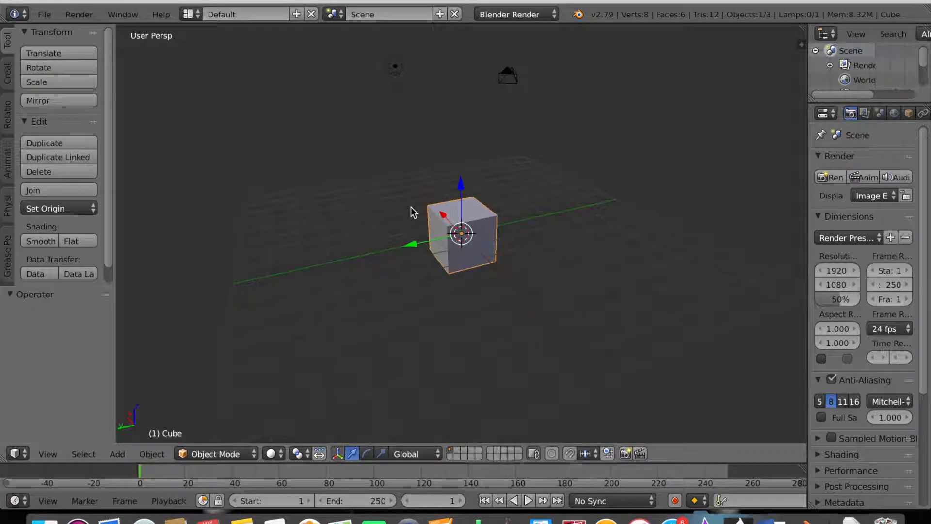
scroll(411, 207, down, 10)
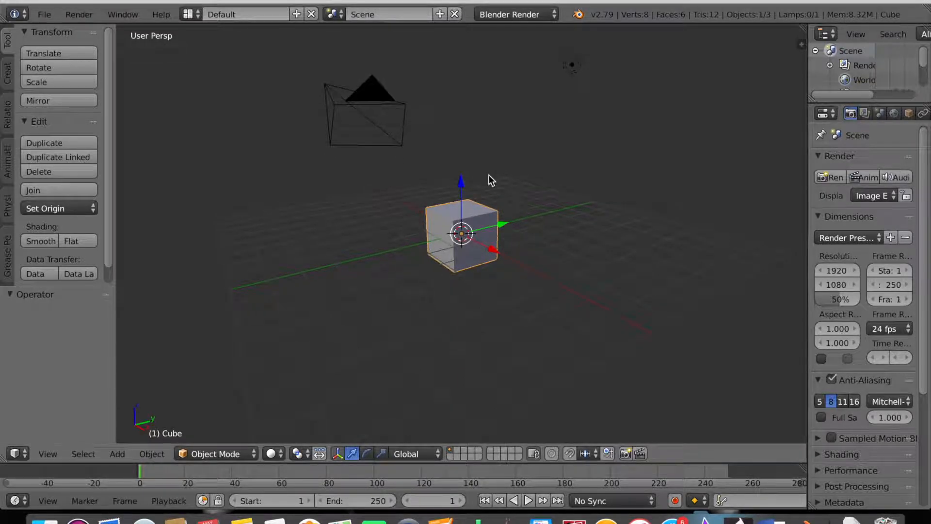
drag(463, 187, 464, 189)
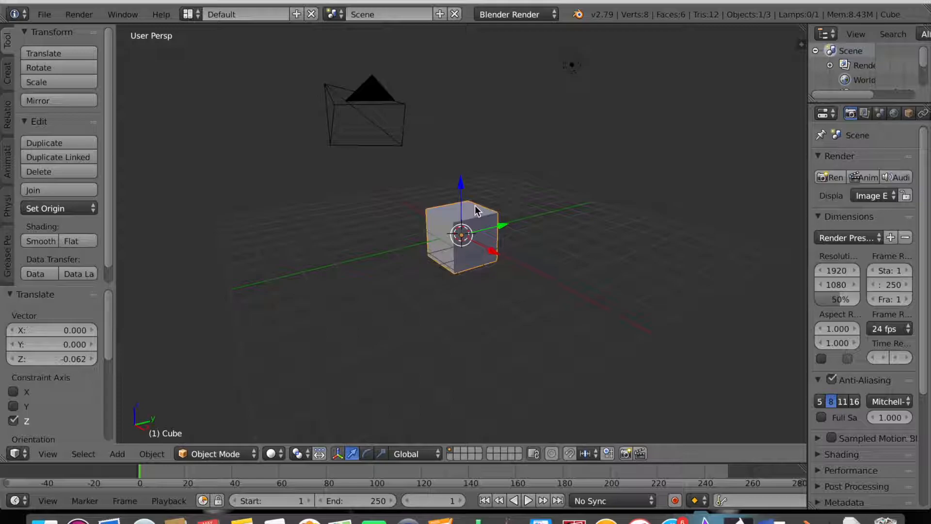
key(i)
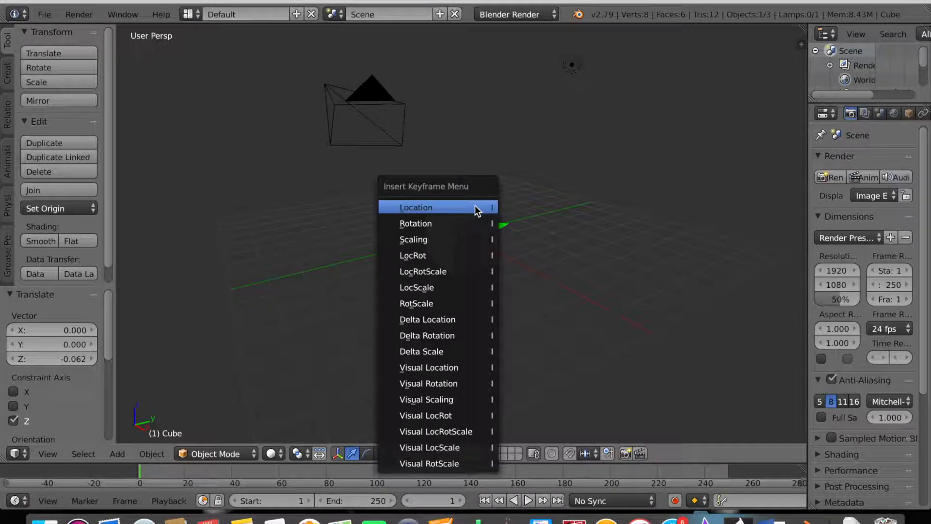
click(460, 271)
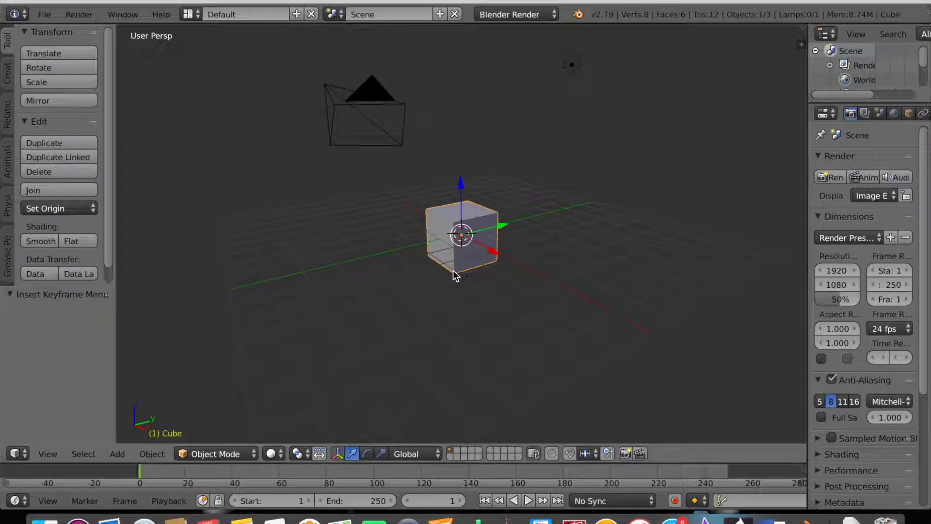
click(186, 478)
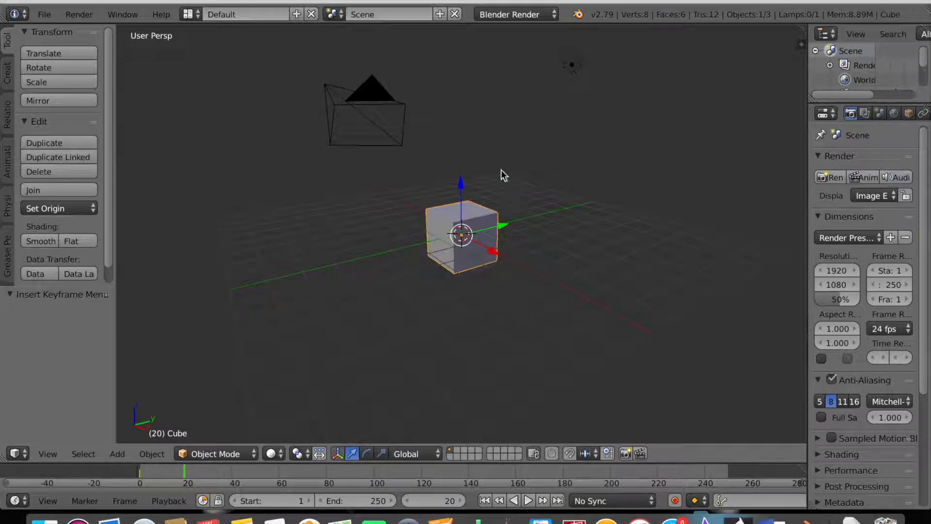
Raise the cube along Z and insert a LocRotScale keyframe at frame 20.
drag(465, 192, 461, 135)
key(i)
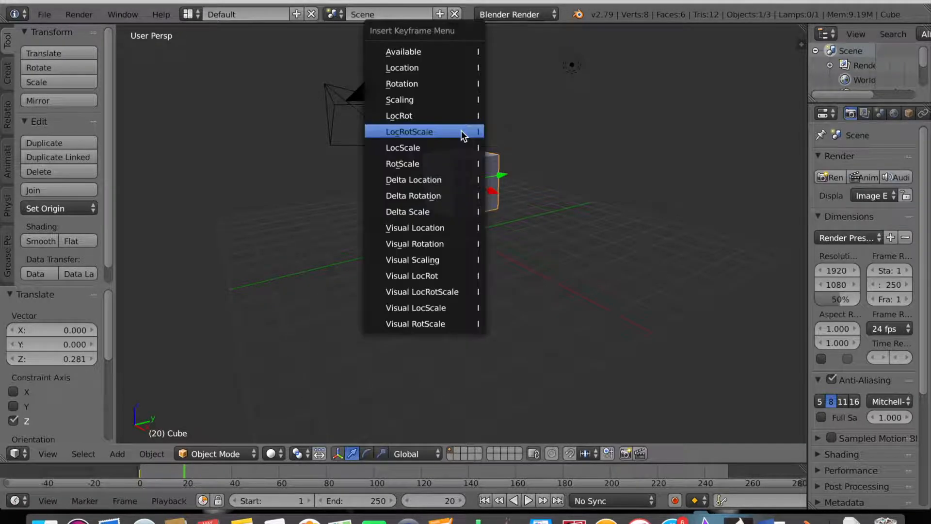
click(446, 132)
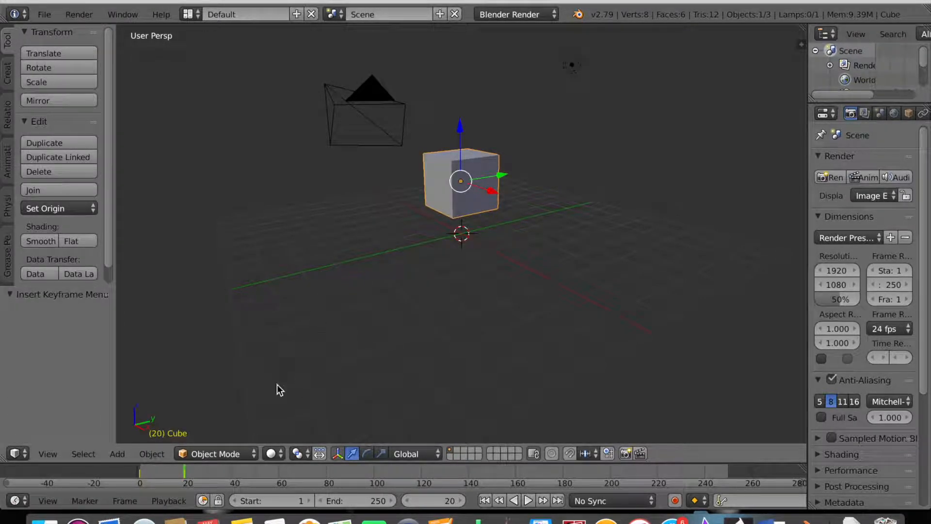
At frame 40, rotate the cube freely to about 753° and keyframe the new pose.
click(235, 473)
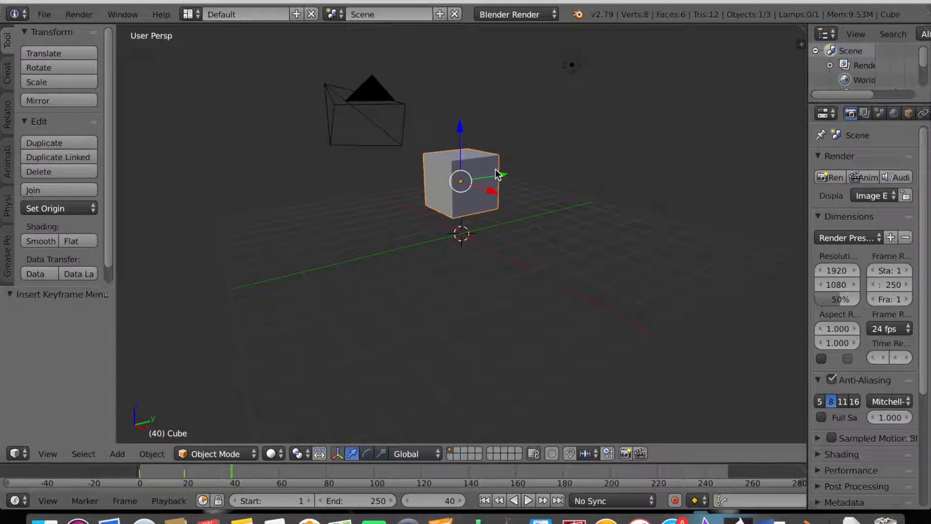
key(r)
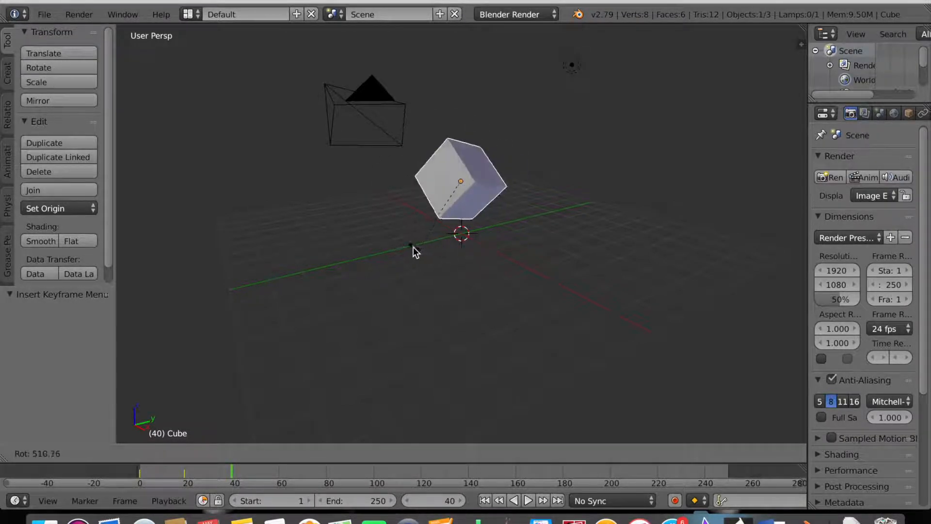
click(587, 196)
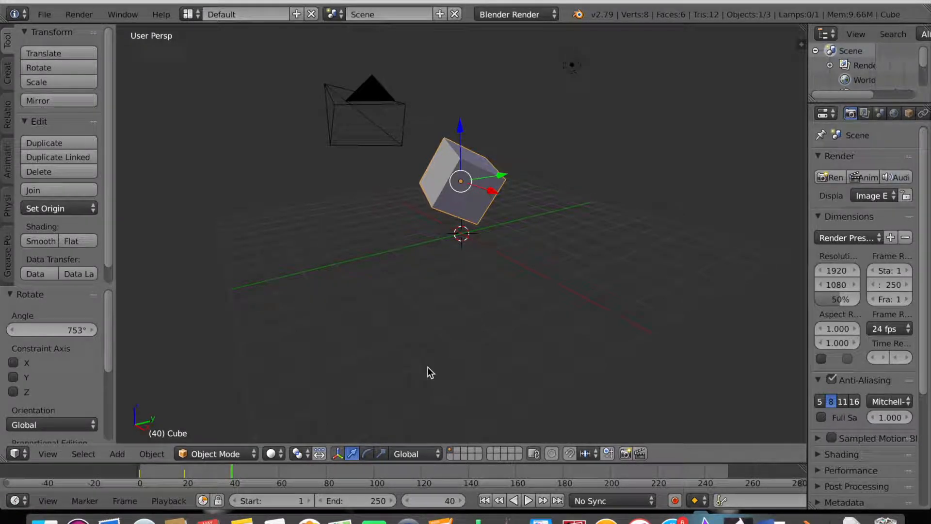
key(i)
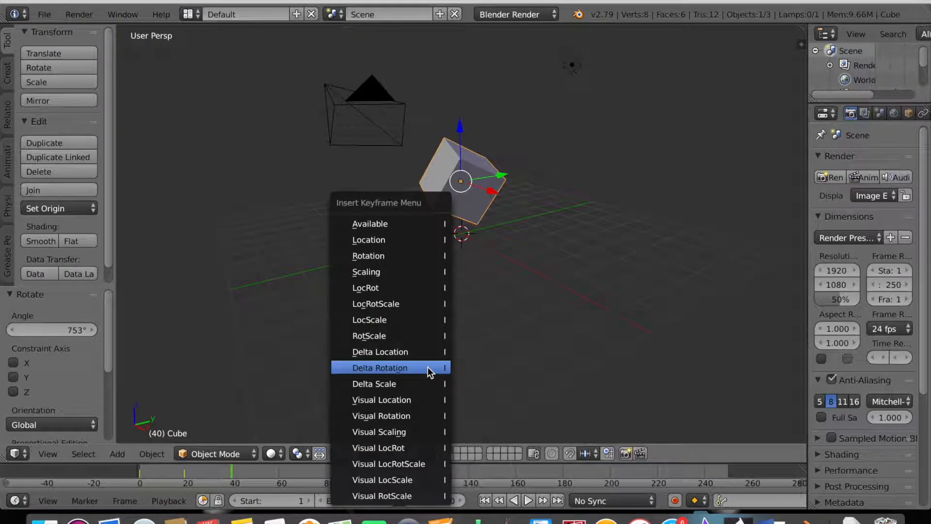
click(413, 299)
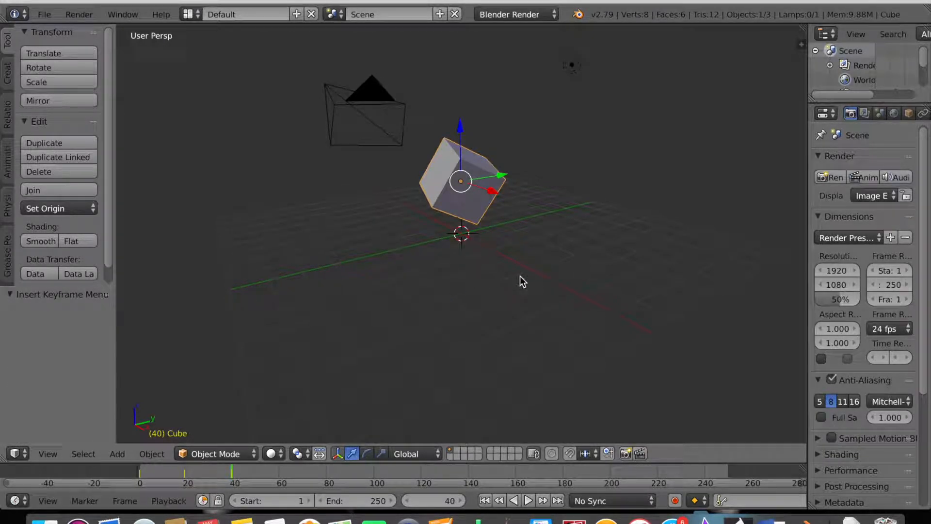
scroll(520, 276, left, 10)
Tilt the cube 12.8° about the global X axis.
scroll(520, 275, left, 4)
scroll(520, 272, up, 8)
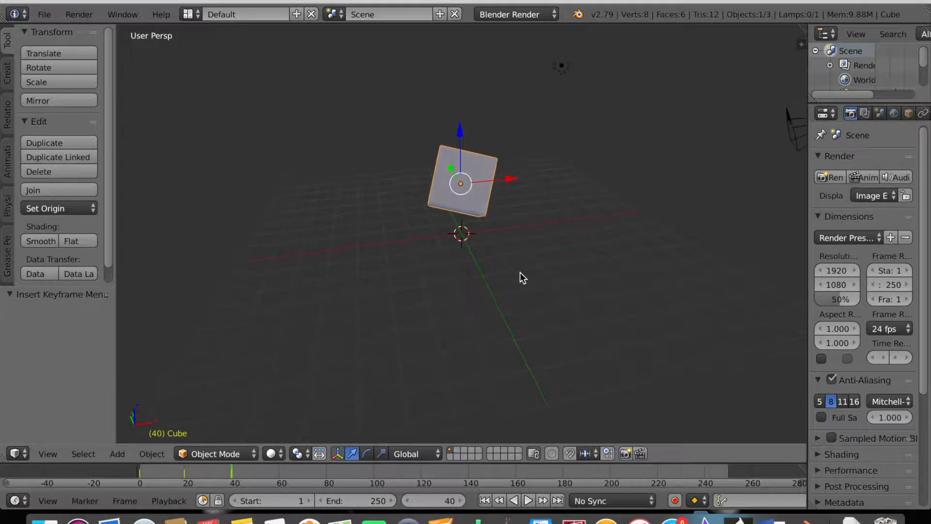
key(r)
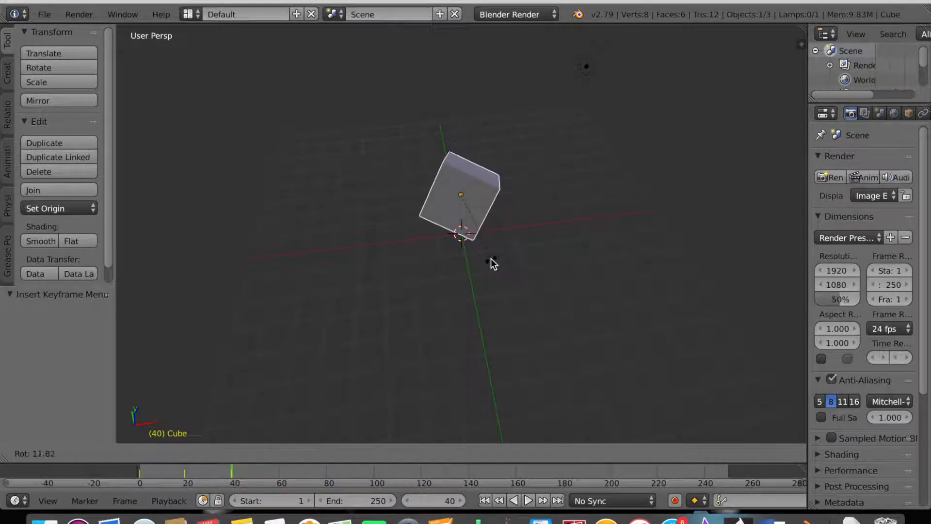
key(x)
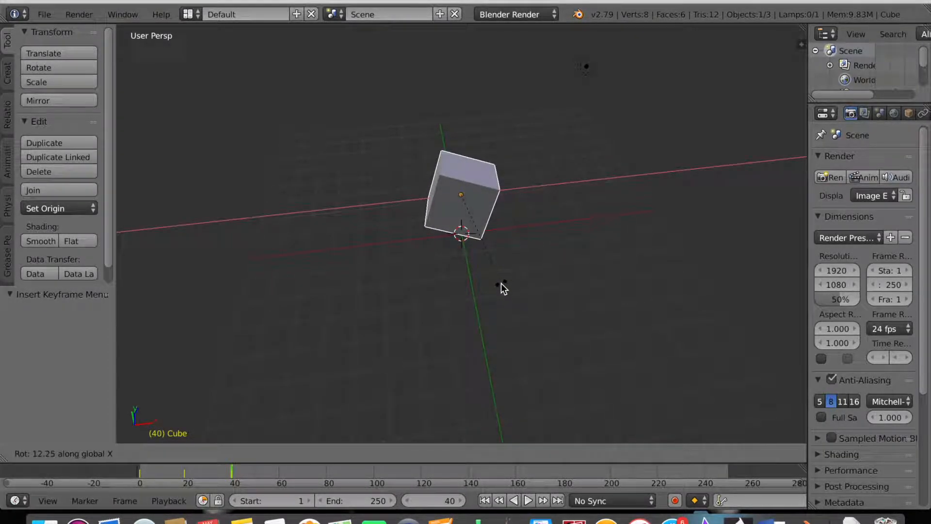
click(535, 357)
Orbit the view and begin another rotation constrained to the global X axis.
scroll(534, 357, left, 8)
scroll(535, 357, left, 15)
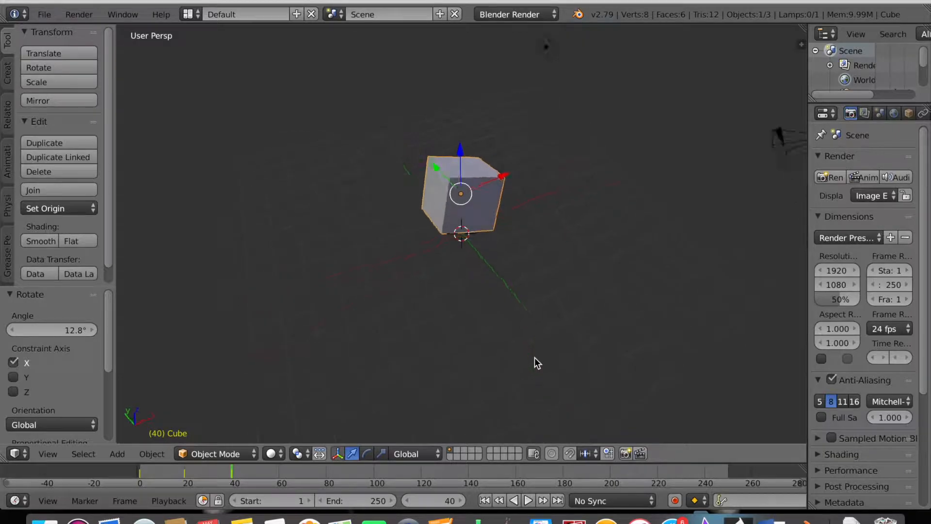
scroll(534, 357, left, 12)
scroll(534, 357, left, 10)
scroll(535, 357, left, 3)
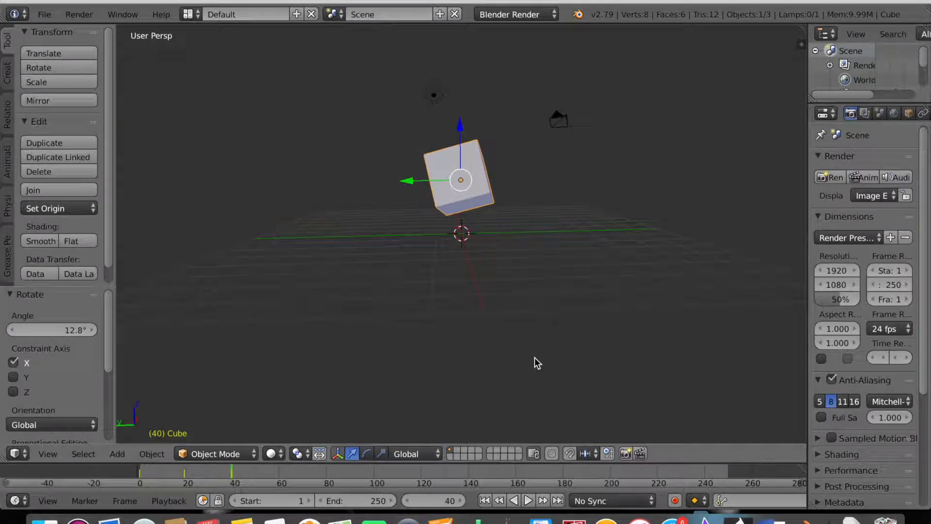
key(r)
key(x)
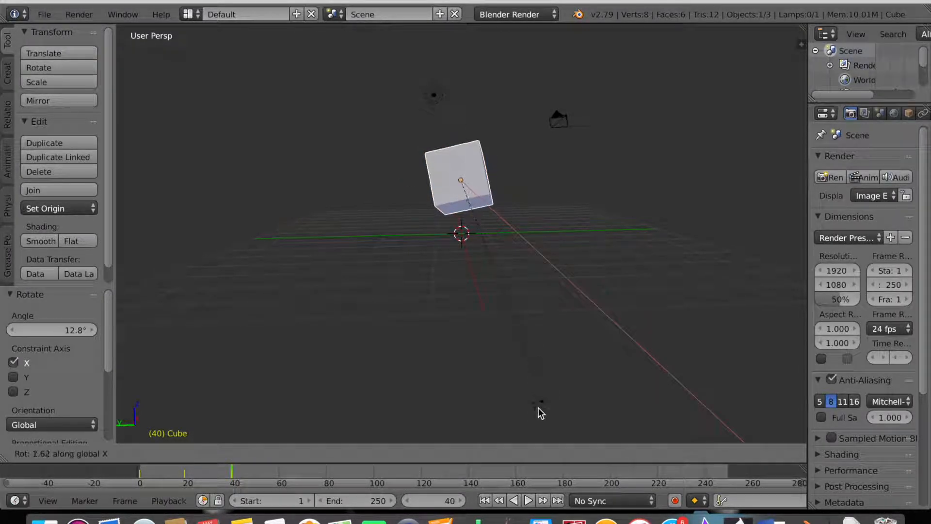
Confirm the 13° X tilt, turn the cube 5° about Z, and add a small rotation.
click(503, 426)
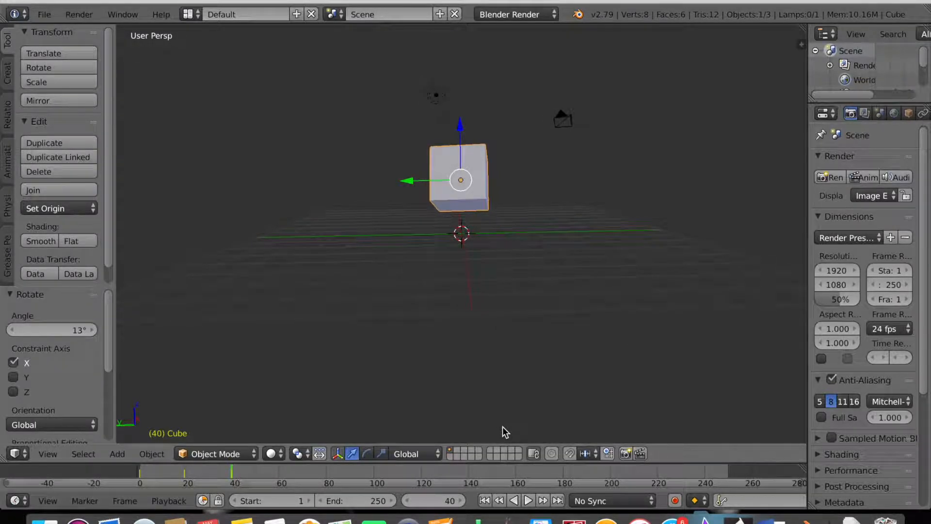
key(r)
key(z)
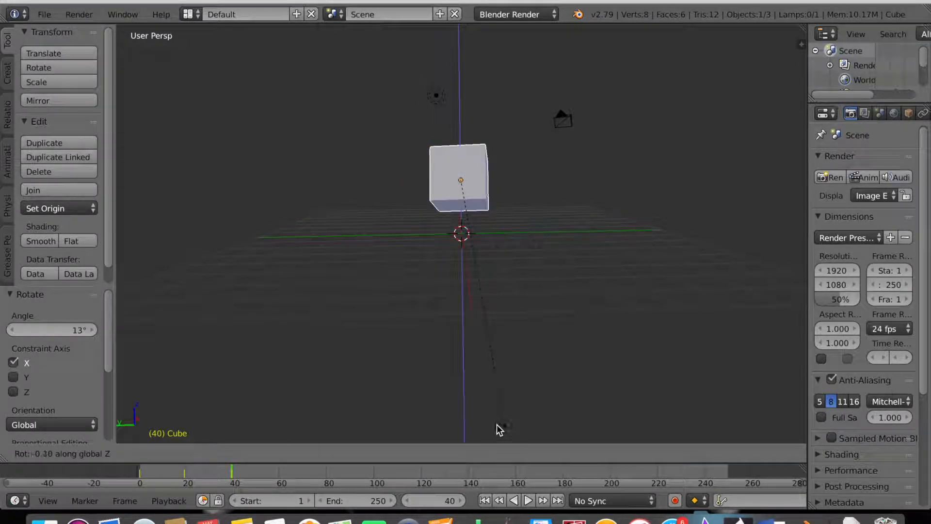
click(525, 430)
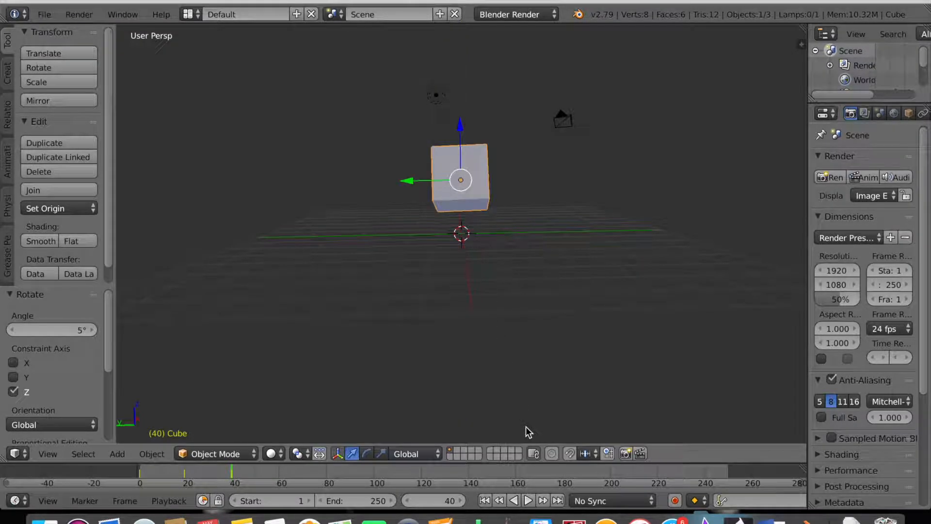
key(x)
key(Escape)
key(r)
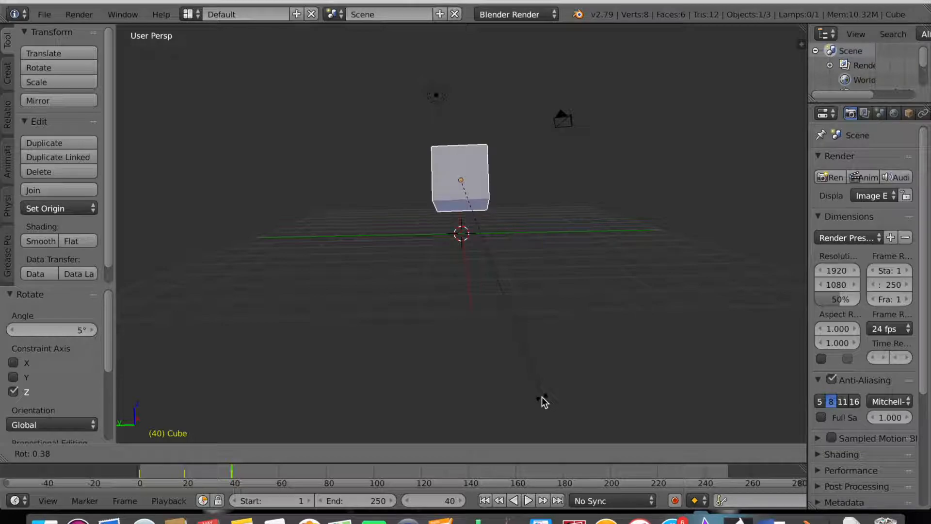
click(542, 406)
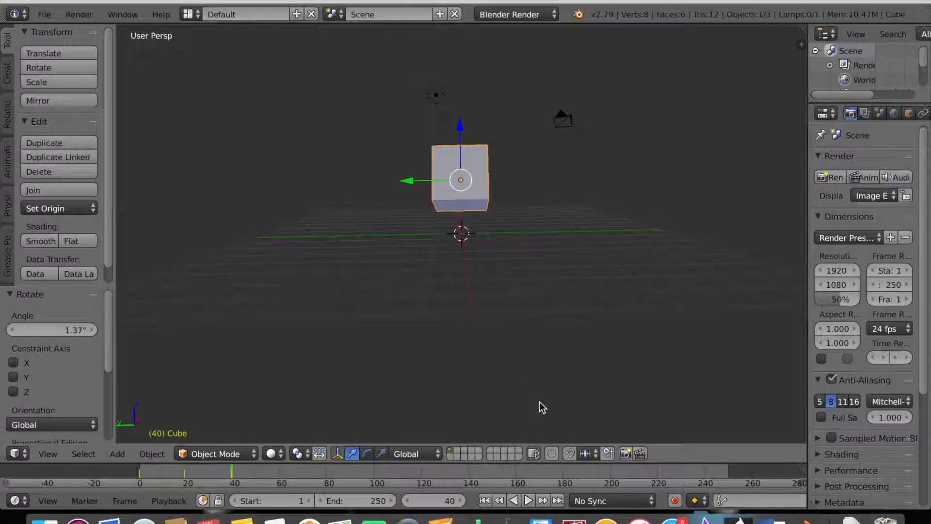
Rotate the cube -16.8° about the Y axis.
key(r)
key(y)
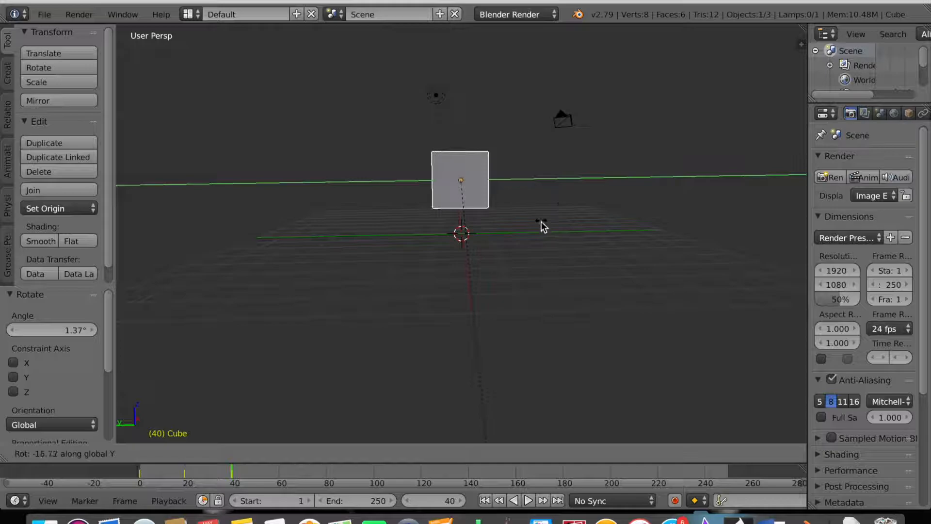
click(543, 288)
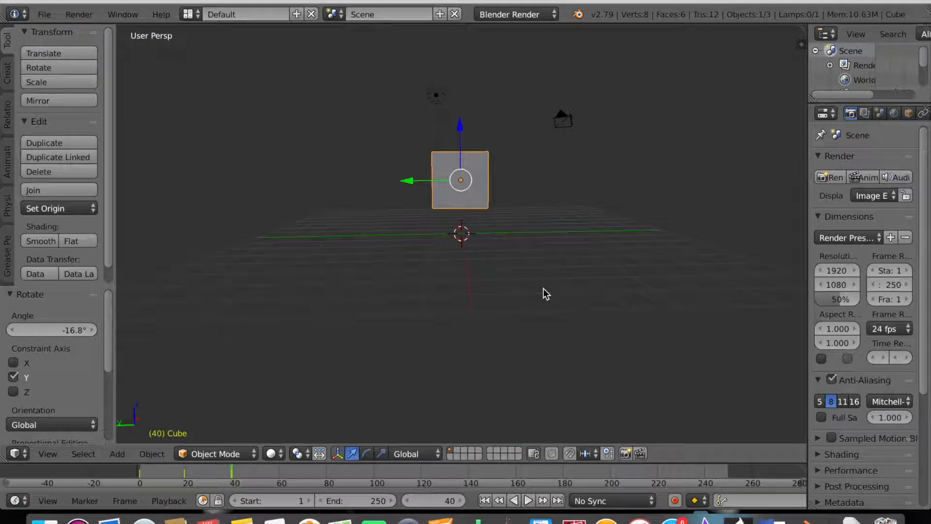
scroll(543, 288, right, 5)
scroll(541, 294, down, 3)
scroll(541, 295, down, 3)
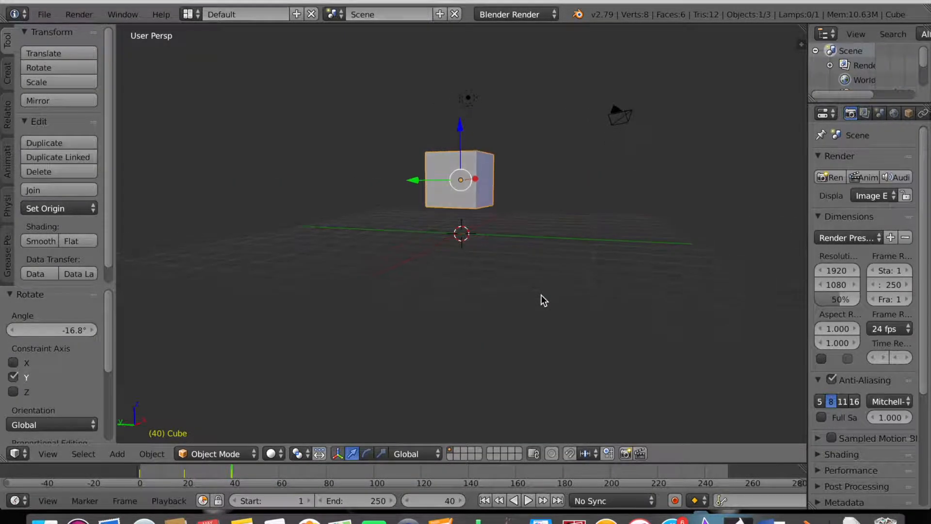
At frame 60, rotate the cube 26.7° about X, then turn it about Z.
click(280, 470)
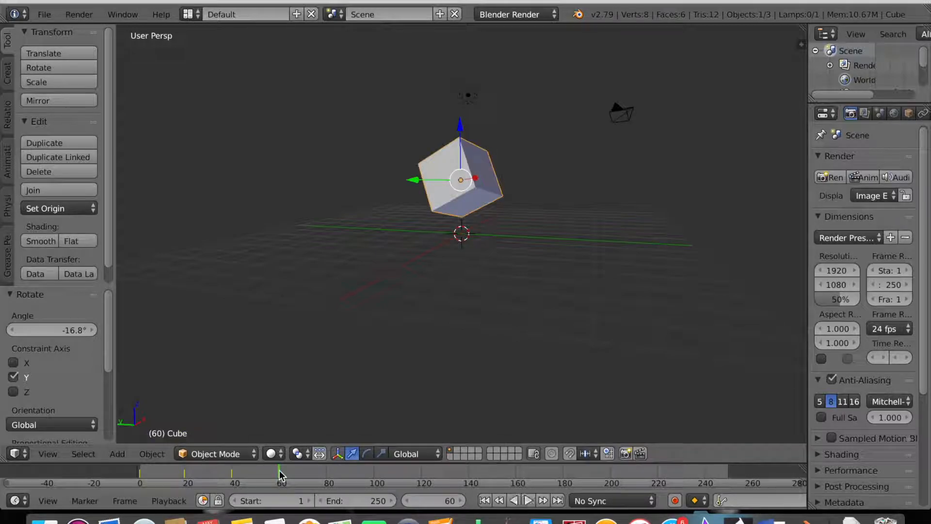
scroll(472, 362, right, 5)
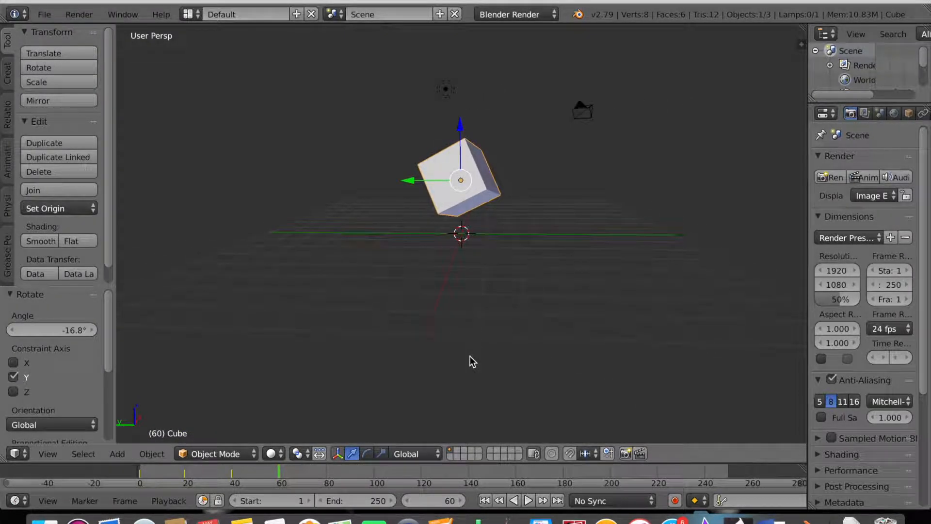
key(r)
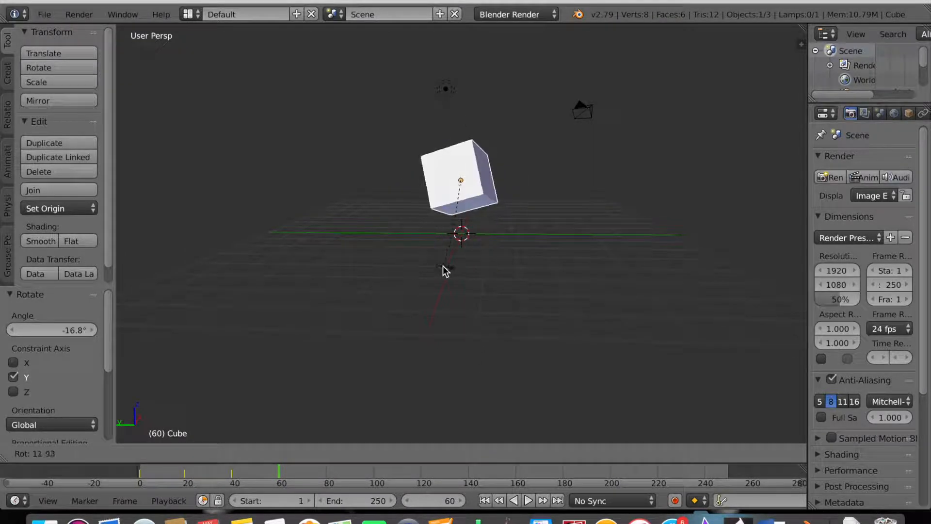
key(x)
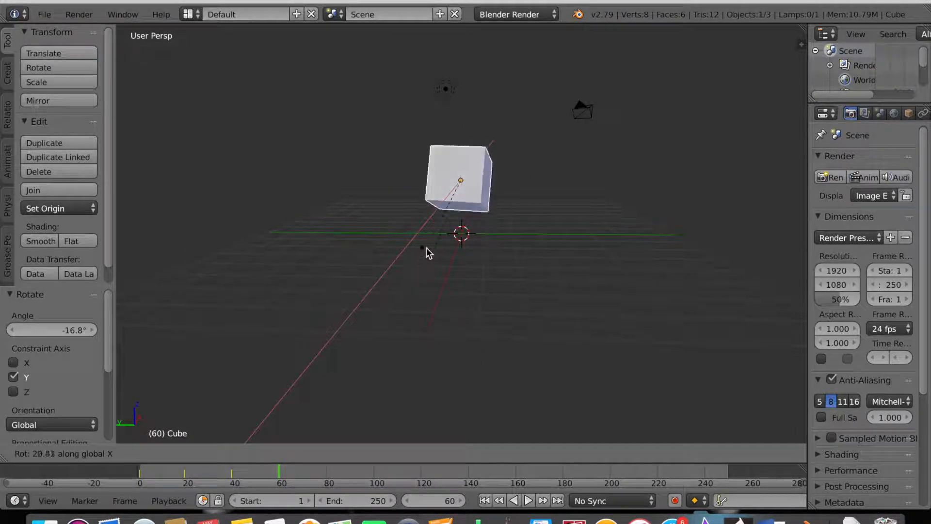
click(435, 245)
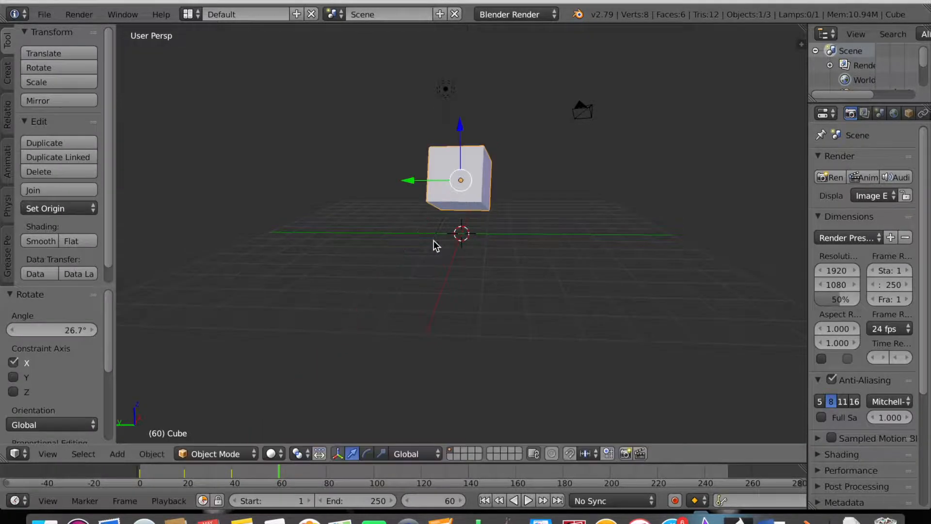
key(z)
key(z)
key(r)
key(z)
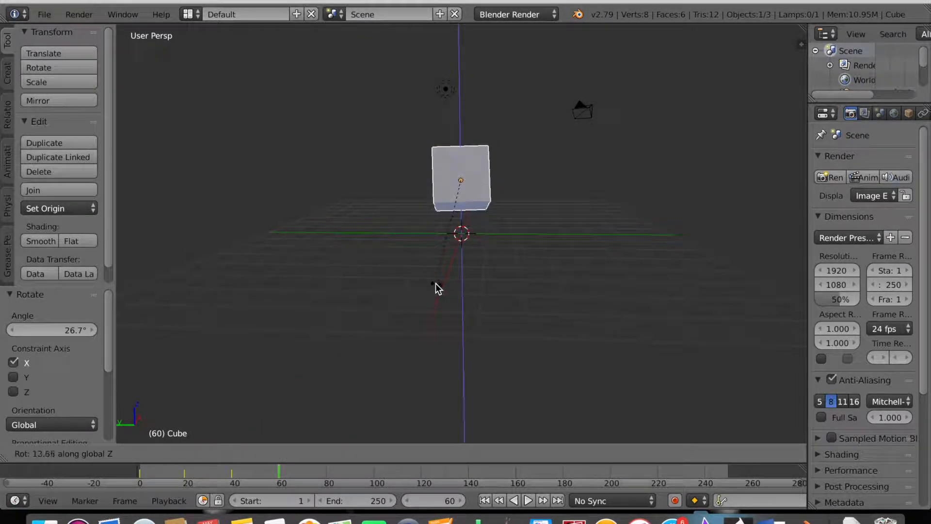
click(417, 275)
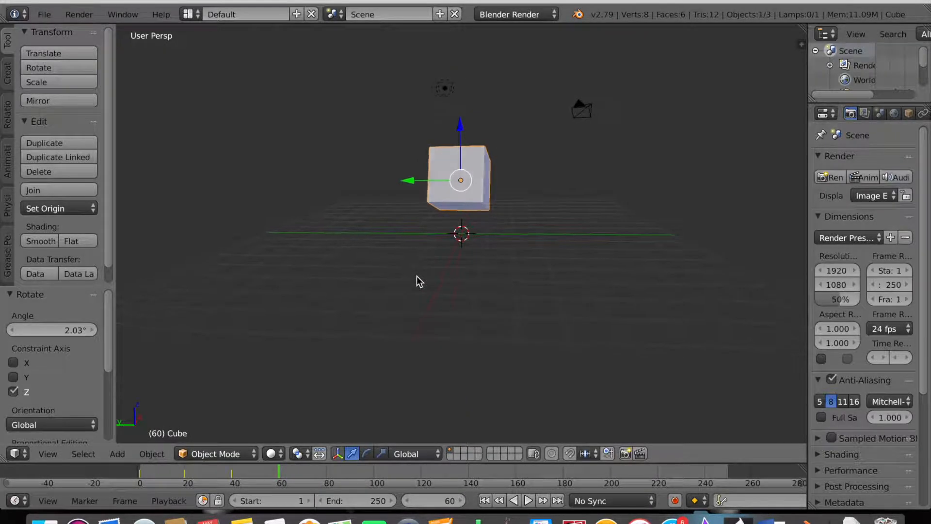
Rotate the cube a further 5.83° about Z and 1.84° about X.
scroll(417, 275, right, 1)
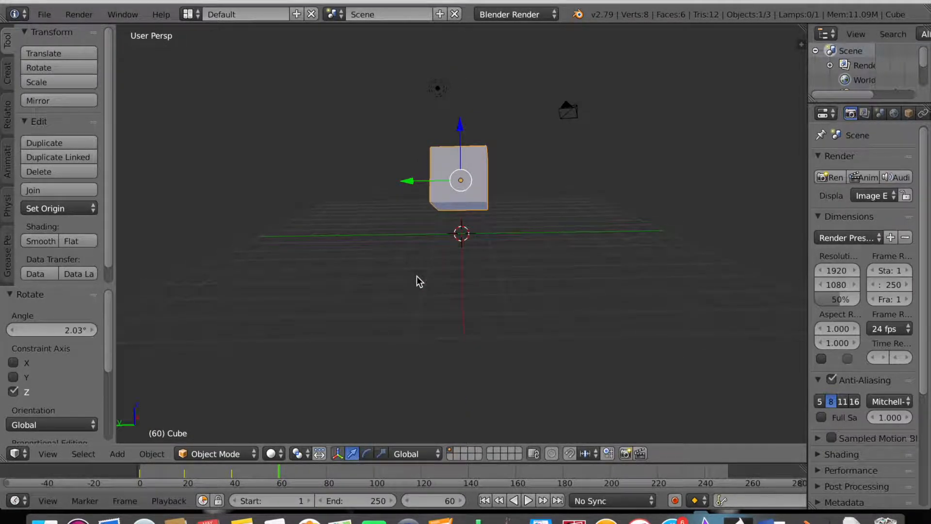
key(r)
key(z)
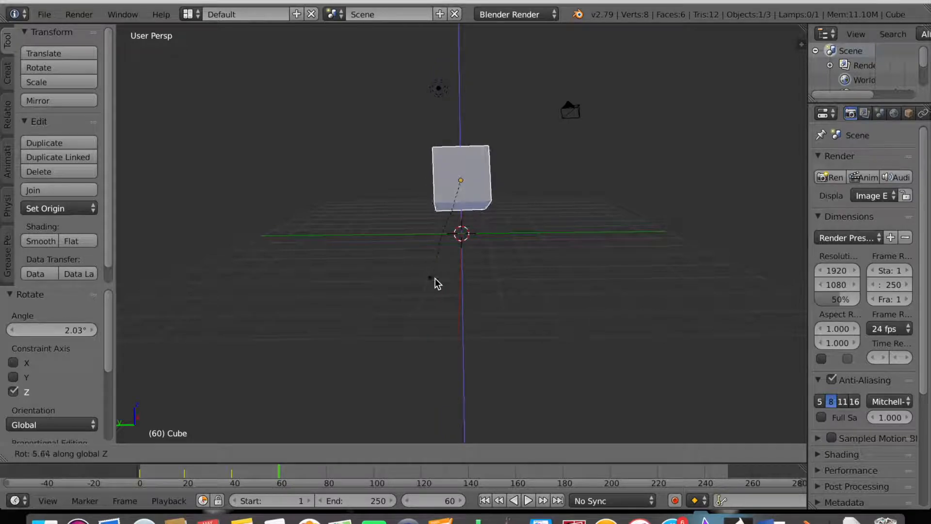
click(428, 284)
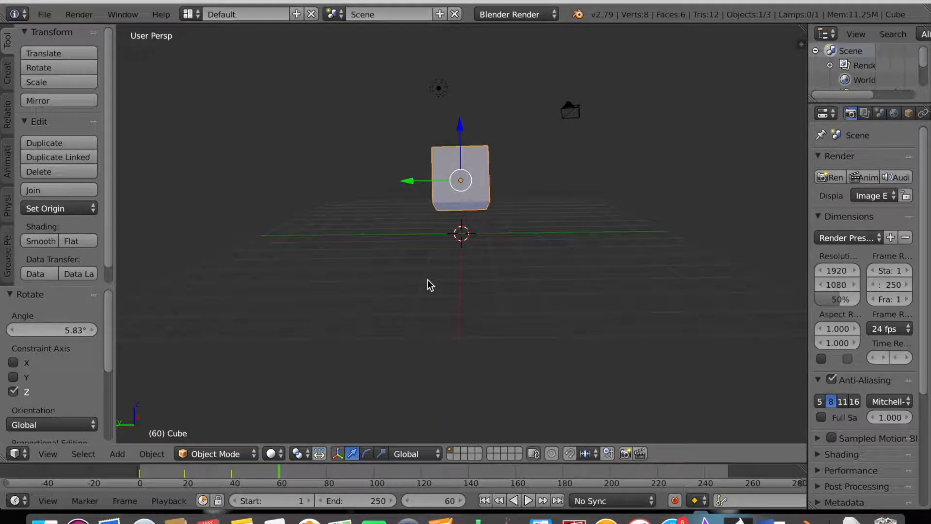
key(r)
key(x)
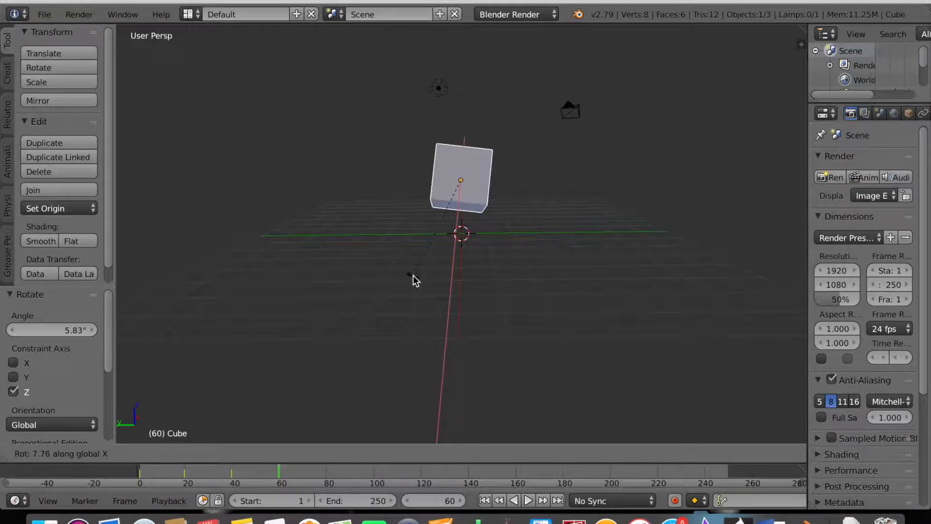
click(423, 280)
Rotate the cube -16.8° about Y and insert a LocRotScale keyframe.
key(r)
key(y)
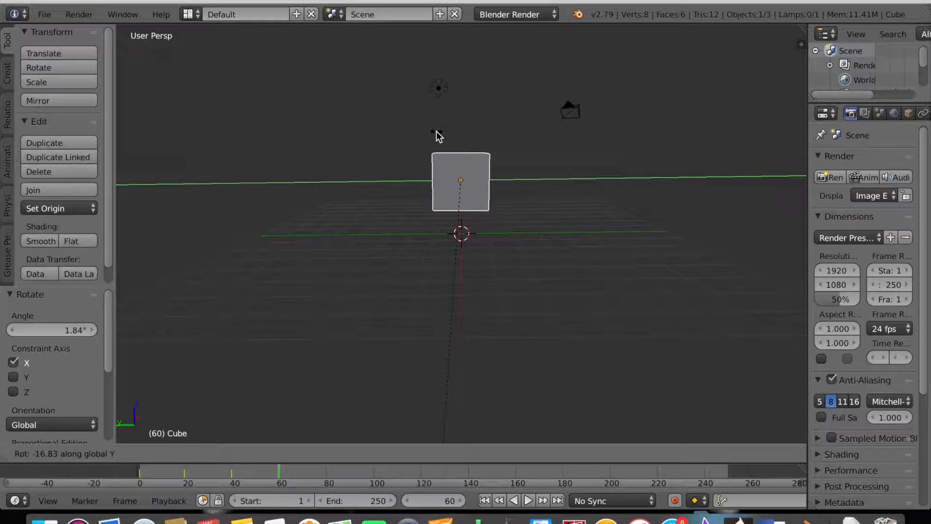
click(438, 136)
scroll(438, 136, right, 2)
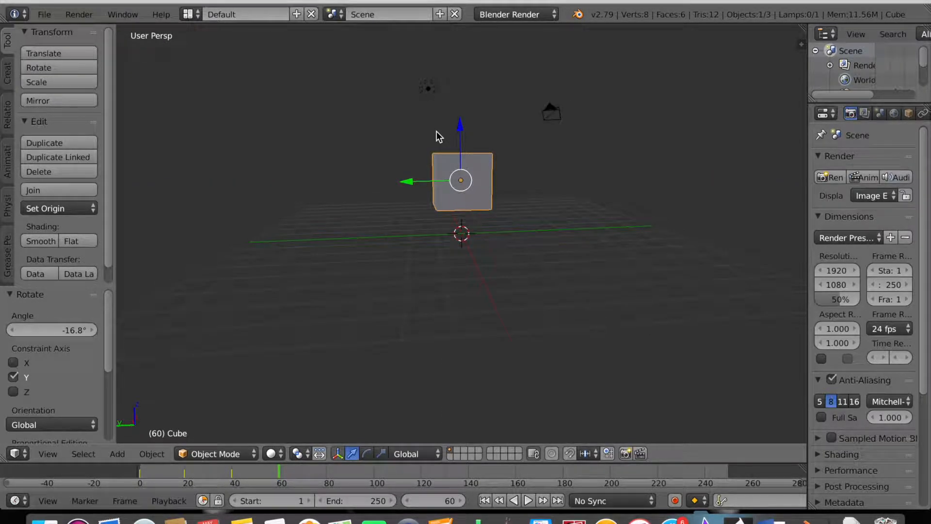
key(i)
click(439, 130)
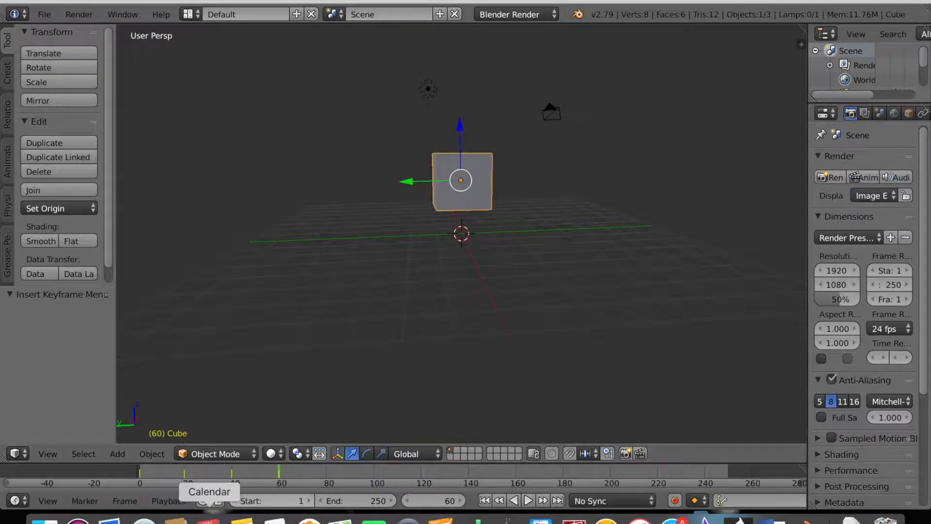
At frame 80, lower the cube 2.007 units along Z and insert a LocRotScale keyframe.
click(325, 474)
click(328, 477)
drag(462, 129, 462, 182)
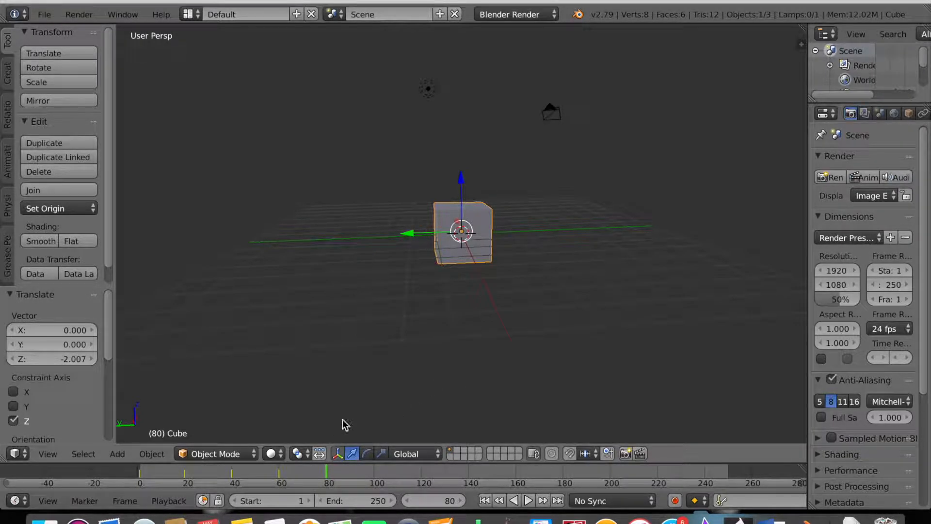
key(i)
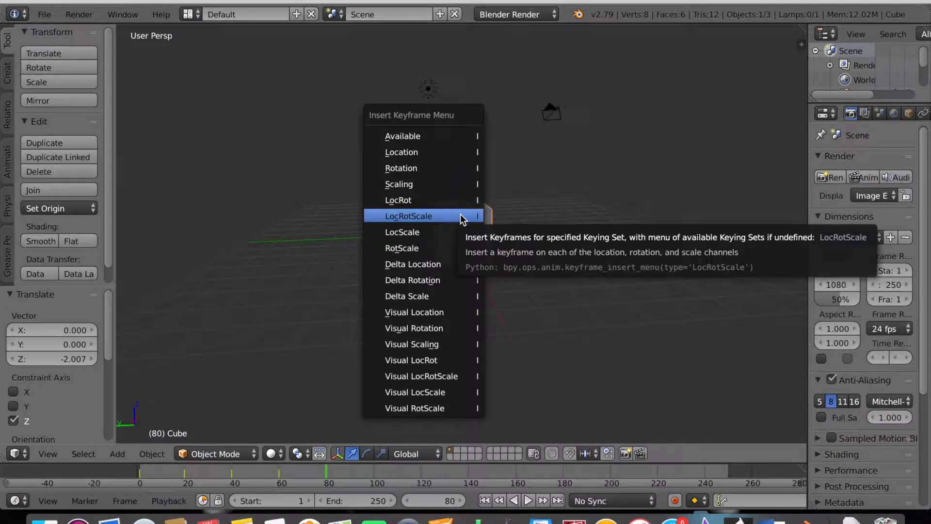
click(460, 217)
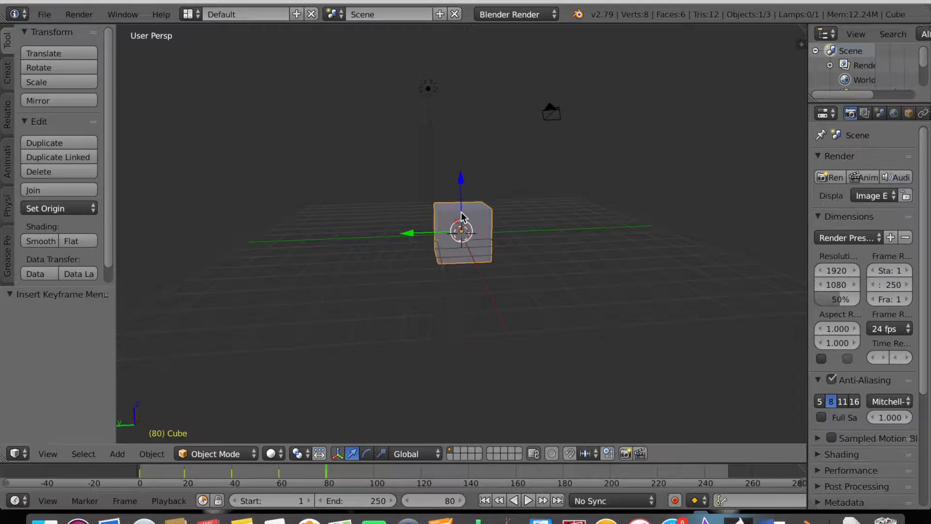
click(484, 501)
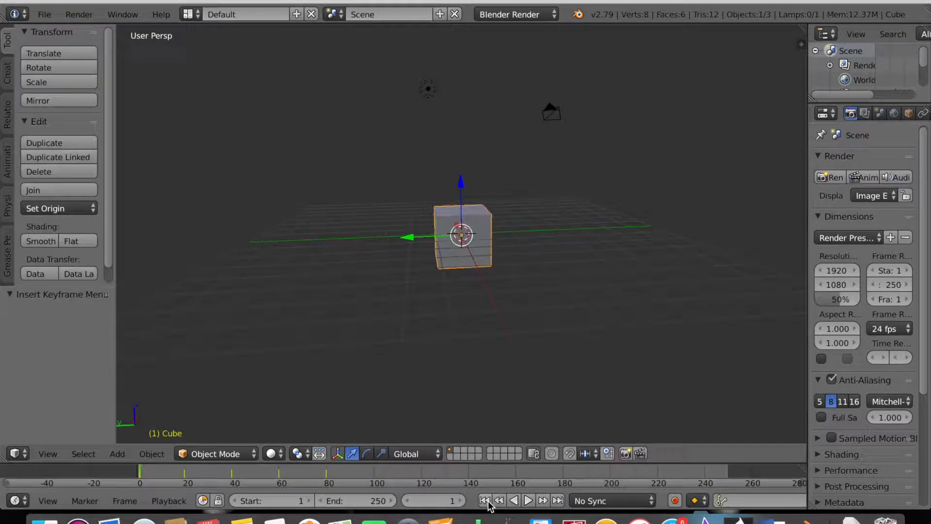
Play the animation, stop it at frame 123, and widen the Properties panel.
click(528, 501)
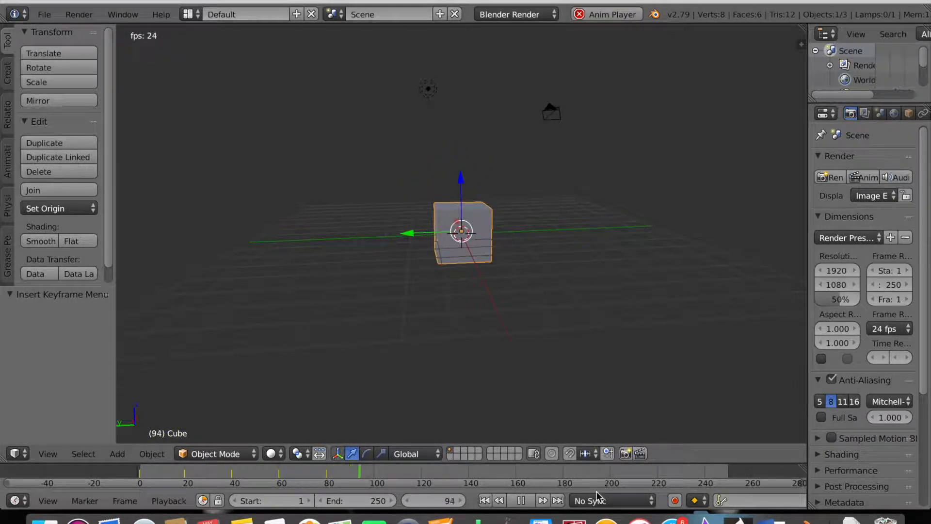
click(521, 501)
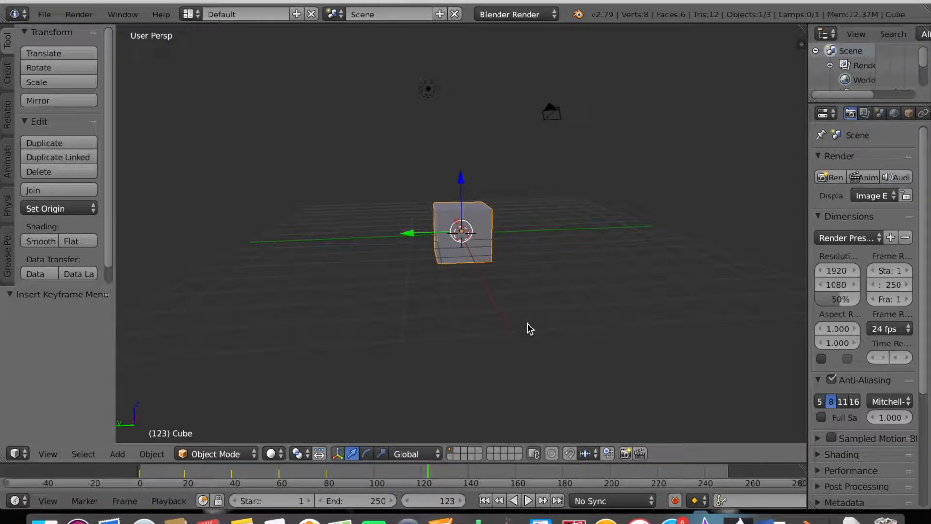
scroll(527, 323, left, 10)
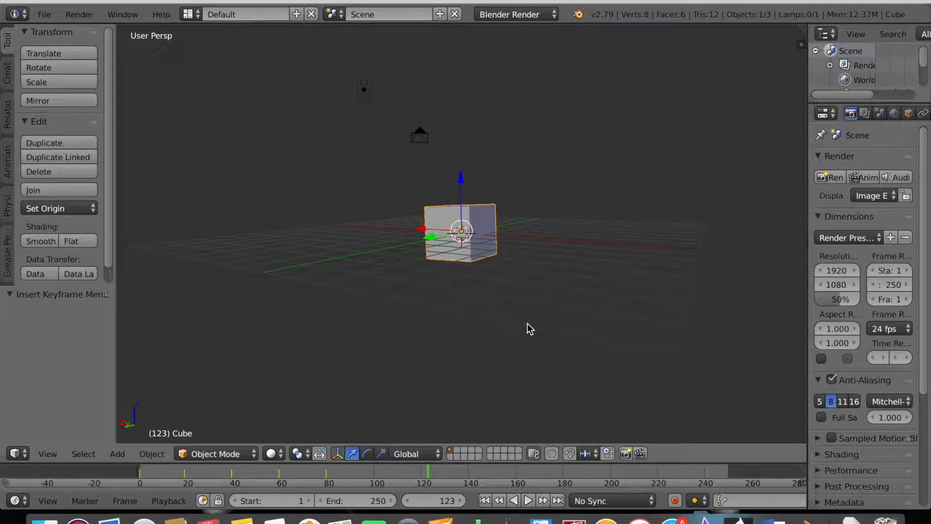
scroll(528, 323, up, 10)
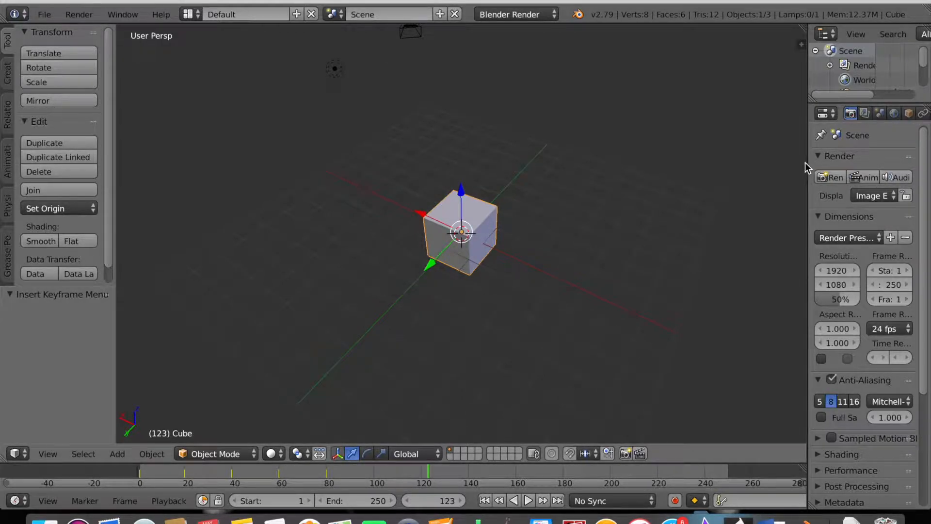
drag(807, 160, 647, 168)
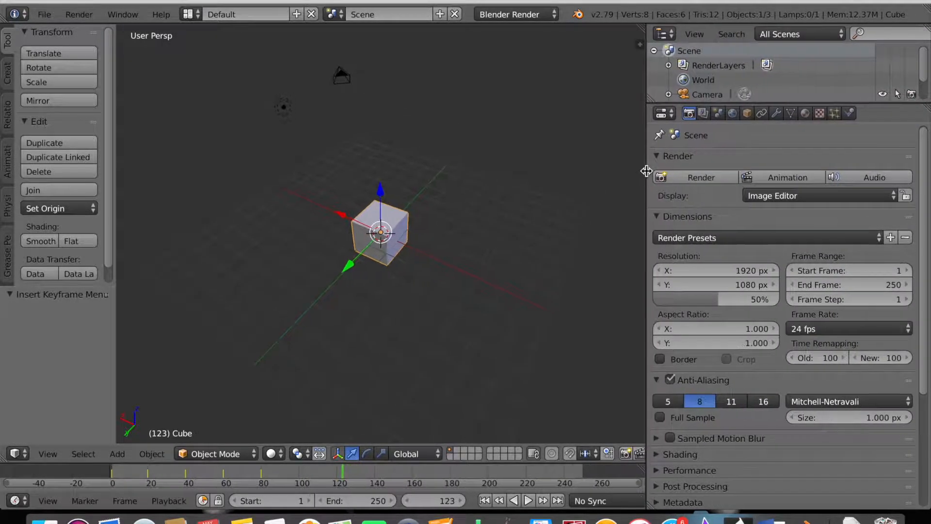
Set the cube material's diffuse colour to red-orange (R 0.800, G 0.034, B 0.008).
click(806, 113)
scroll(726, 361, down, 1)
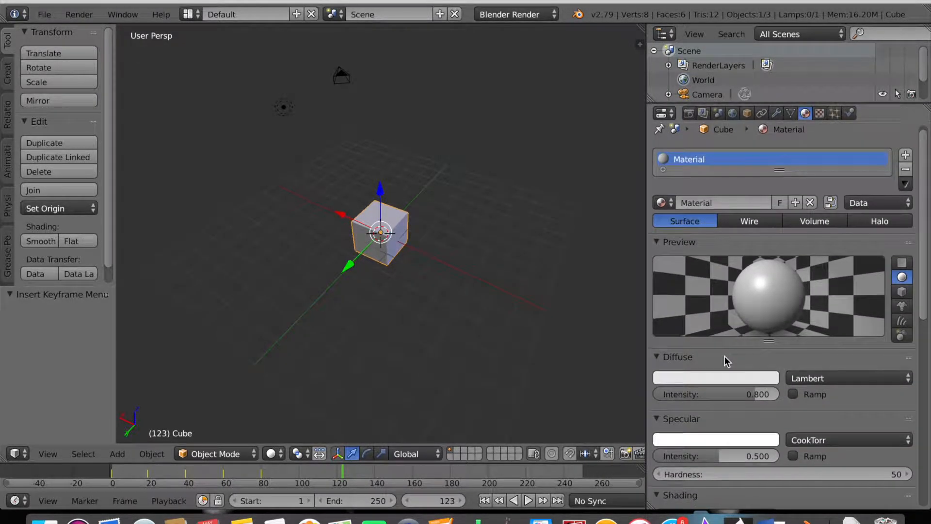
click(727, 379)
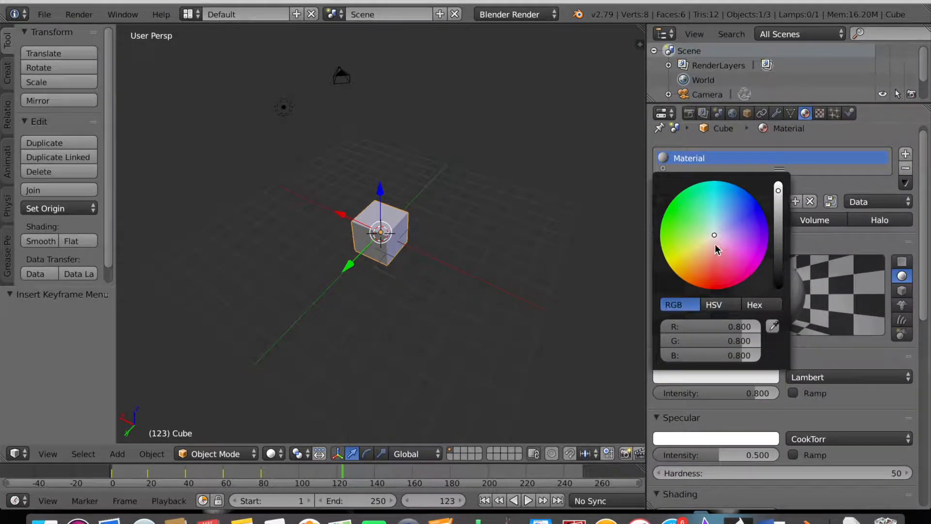
mouse_move(717, 249)
mouse_down()
mouse_move(717, 238)
mouse_move(742, 262)
mouse_move(694, 270)
mouse_move(712, 273)
mouse_move(717, 262)
mouse_move(721, 272)
mouse_move(705, 280)
mouse_up()
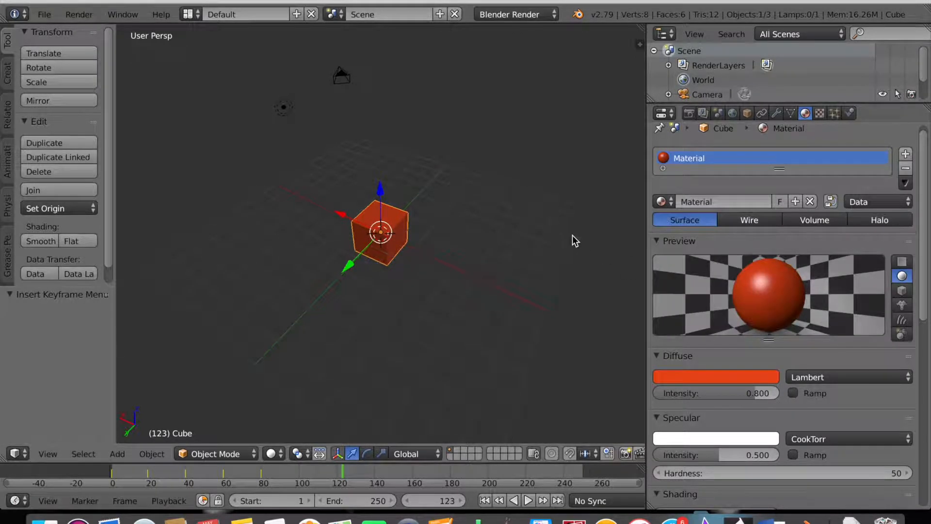
scroll(575, 235, left, 10)
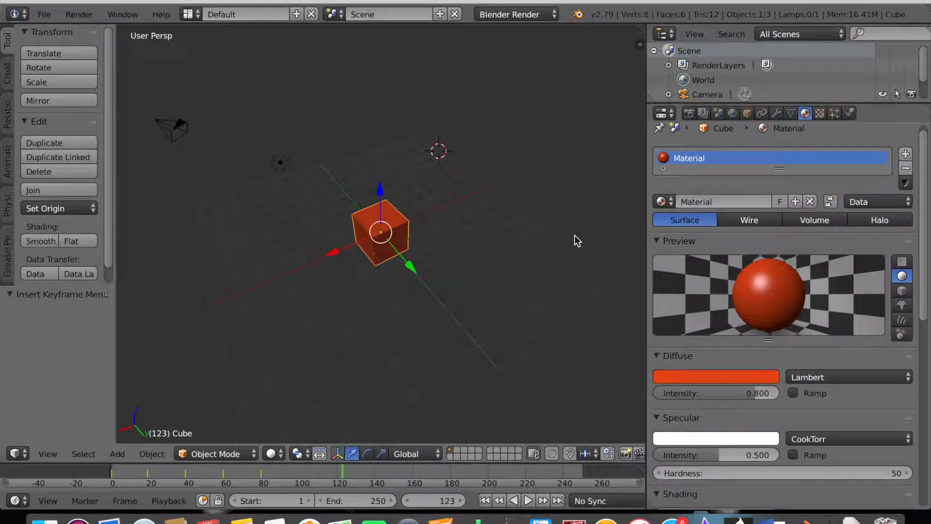
scroll(575, 235, up, 3)
scroll(575, 235, down, 10)
scroll(575, 234, up, 3)
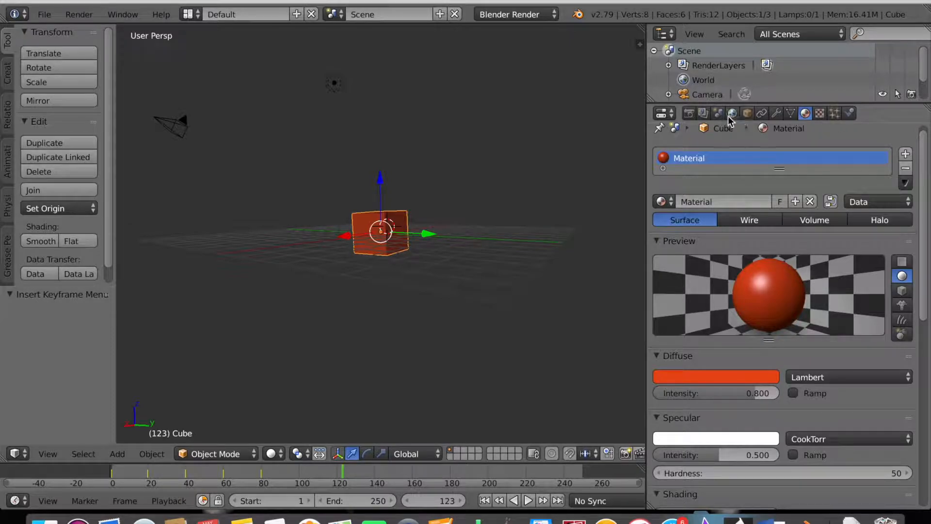
Set render output to 'flying block' in Documents/animation as FFmpeg QuickTime H.264.
click(689, 114)
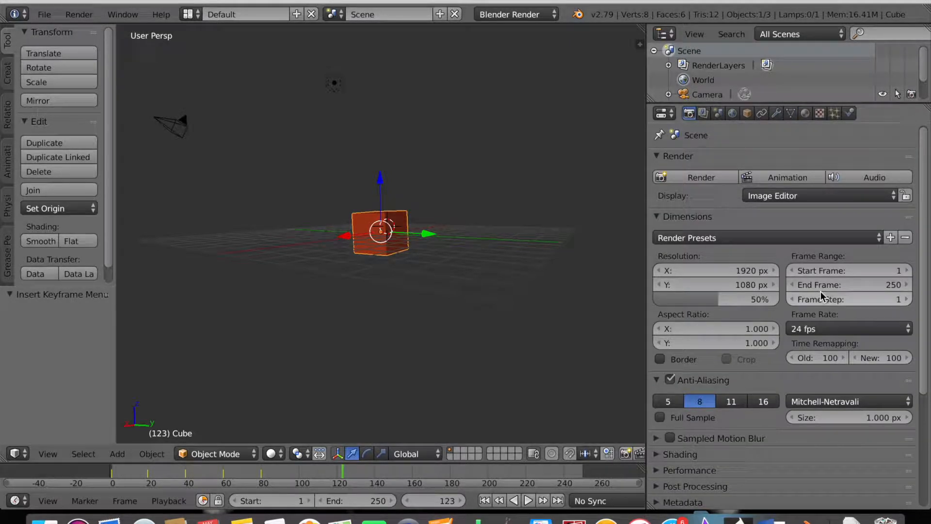
scroll(820, 296, down, 1)
scroll(809, 299, down, 5)
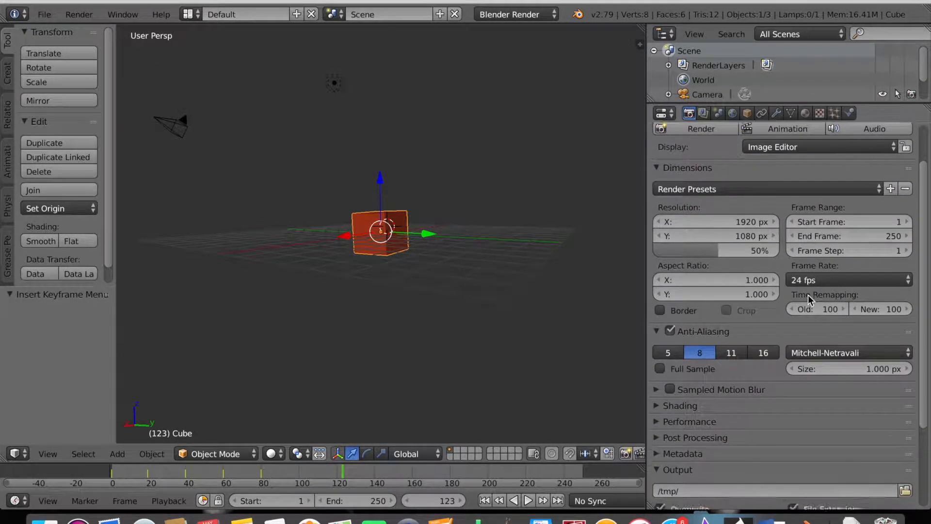
click(883, 402)
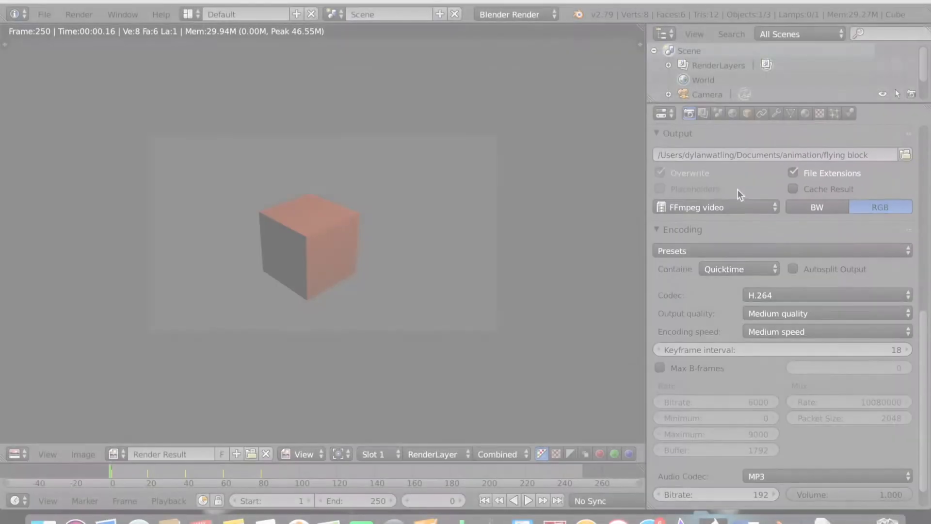
scroll(737, 189, up, 2)
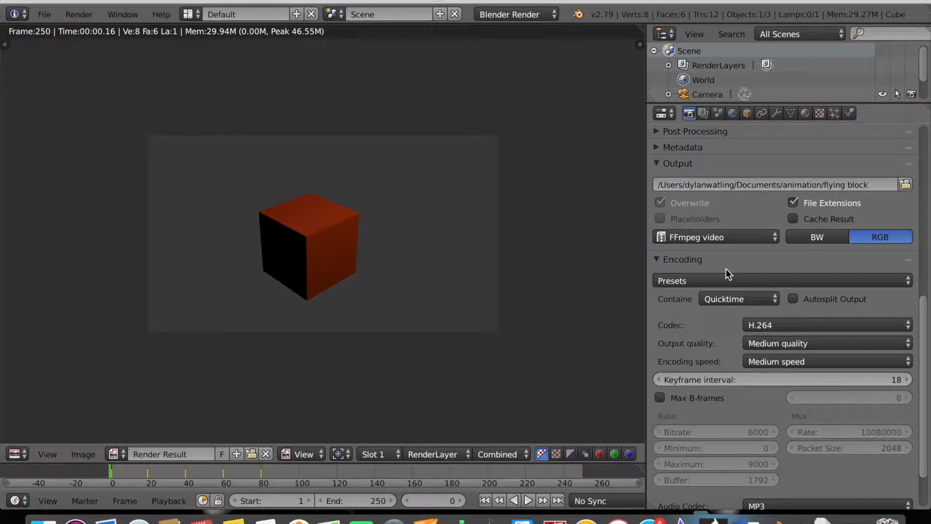
scroll(727, 269, down, 1)
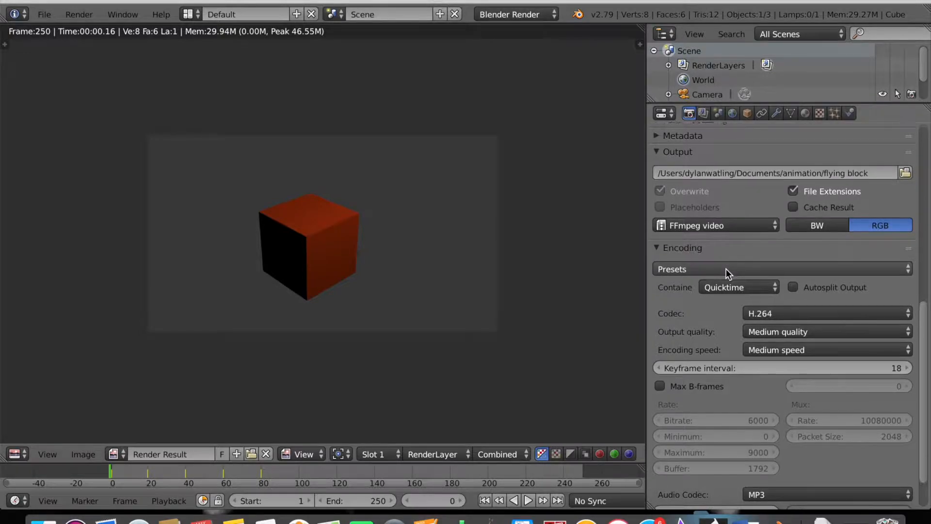
scroll(726, 268, down, 1)
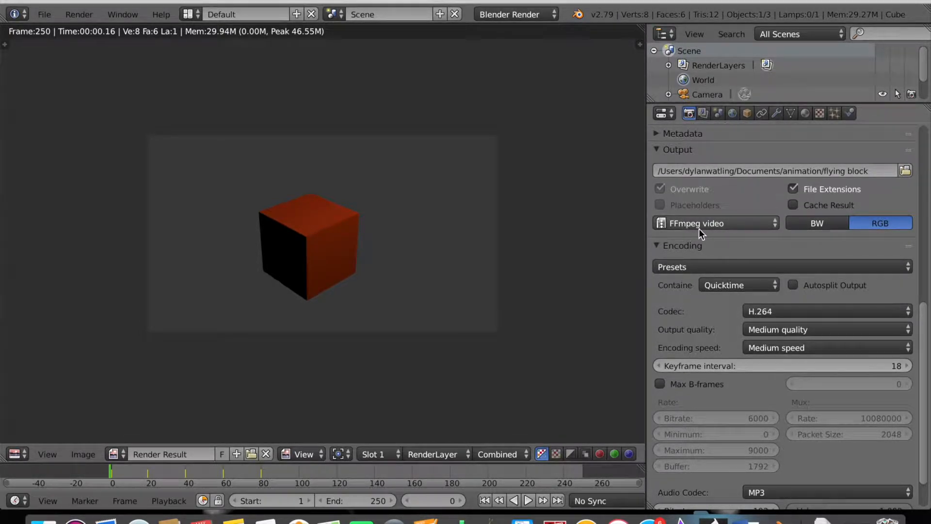
scroll(759, 252, down, 3)
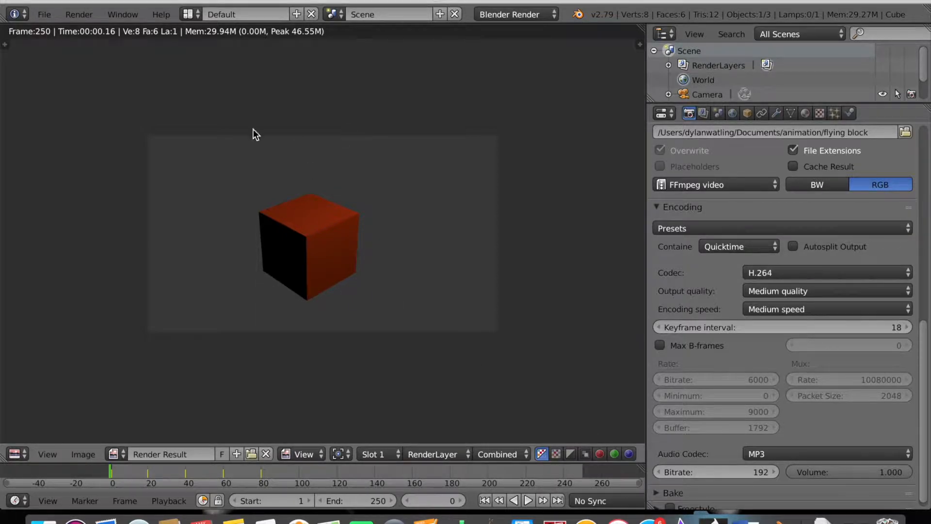
Rename the render output file from 'flying block' to 'flying block 2'.
click(74, 15)
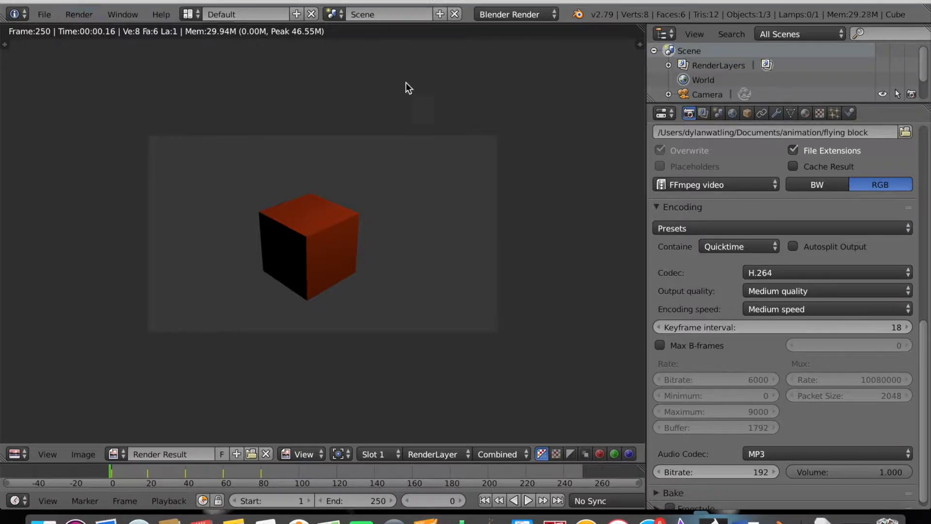
click(807, 133)
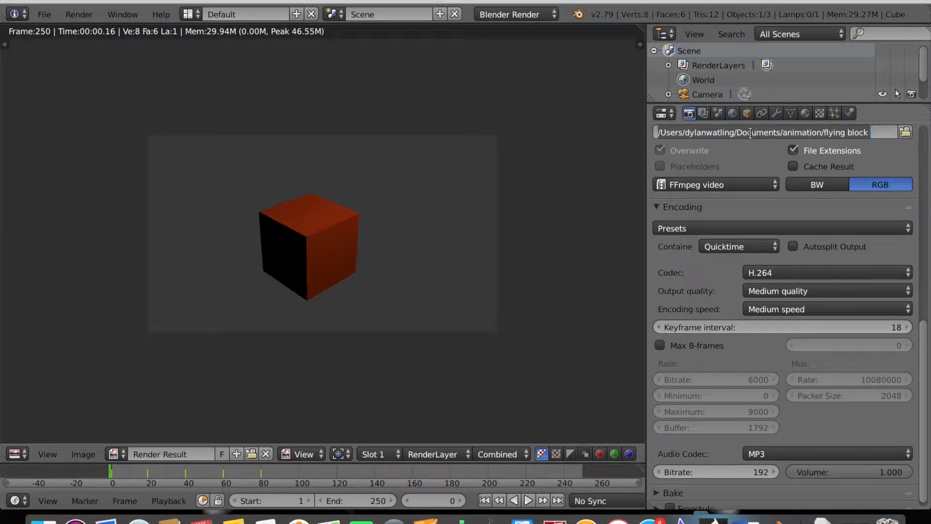
click(862, 132)
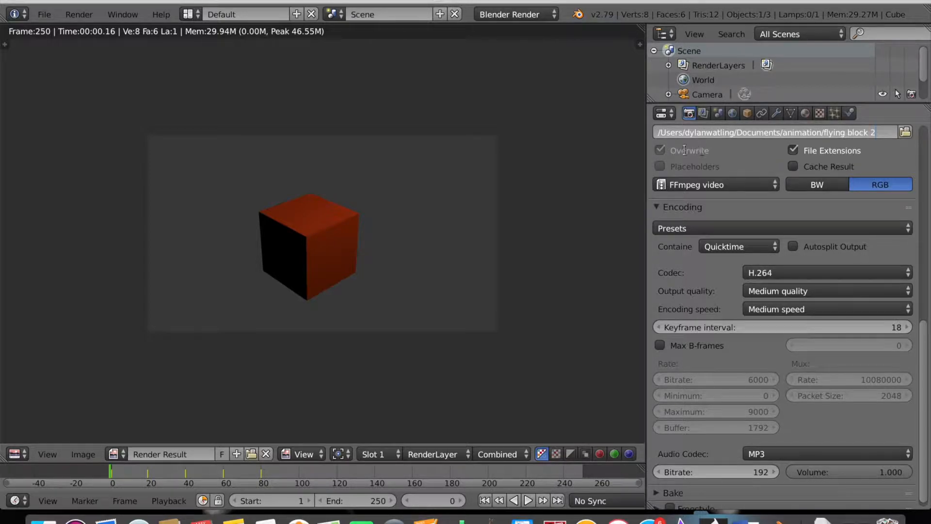
key(Return)
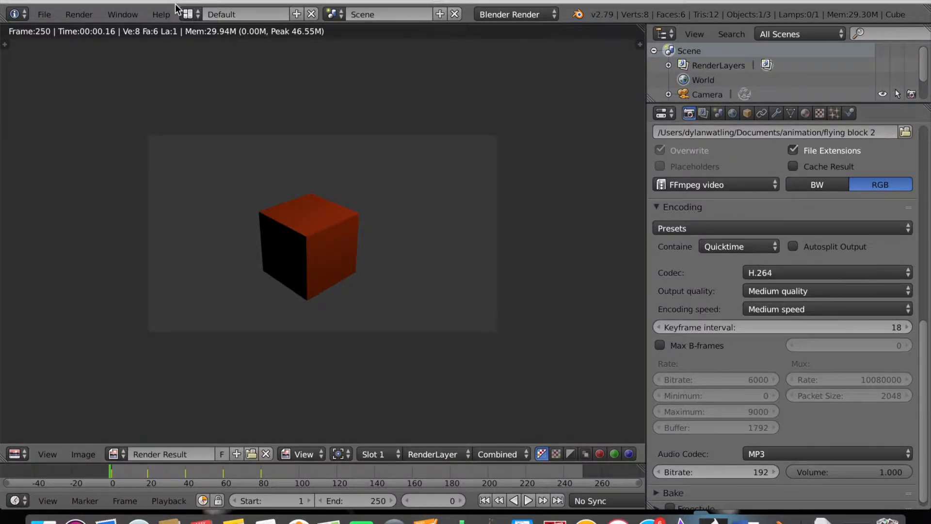
Render the full 250-frame animation to the flying block 2 QuickTime H.264 movie.
click(73, 15)
mouse_move(119, 16)
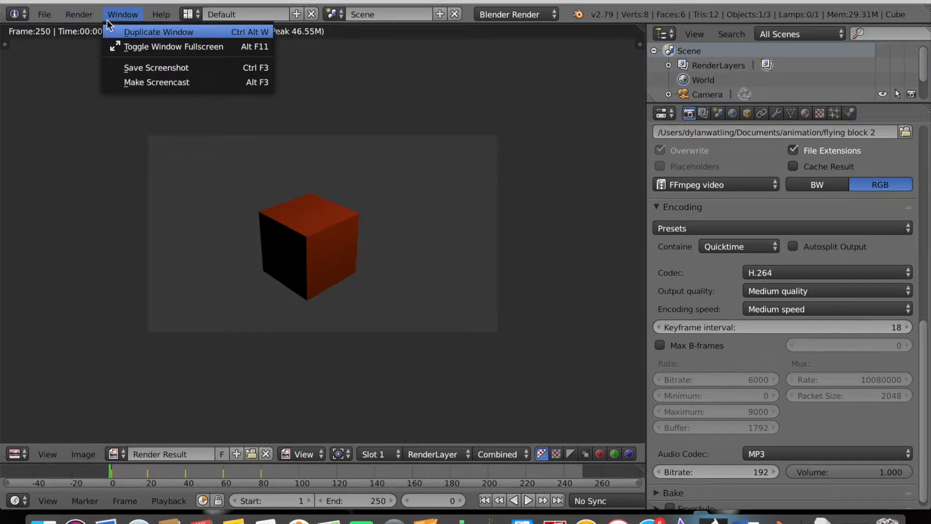
mouse_move(79, 15)
click(93, 44)
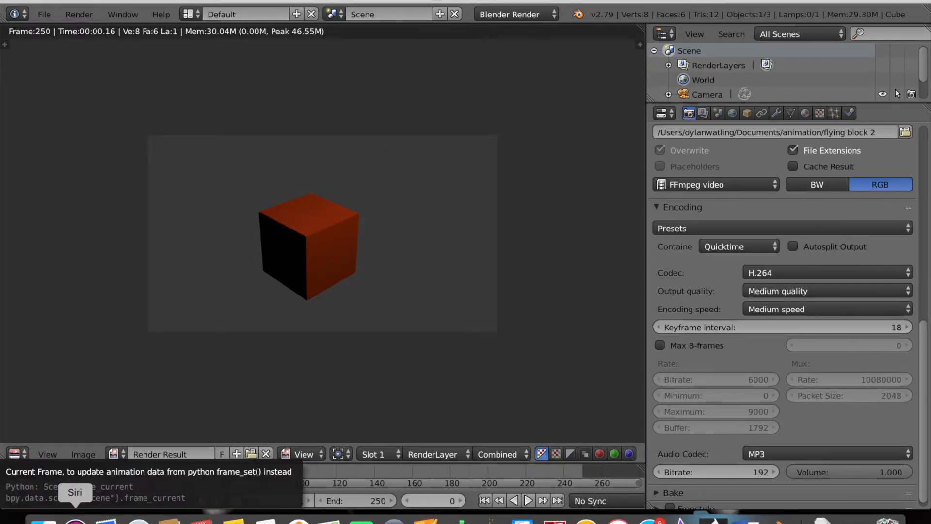
Open the Documents animation folder in Finder and preview flying block 20001-0250.mov inline.
click(43, 520)
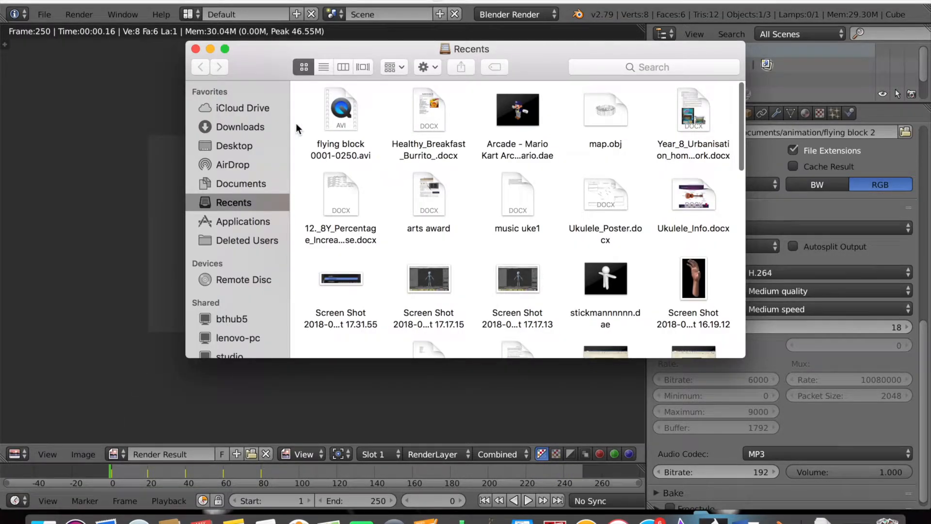
click(223, 191)
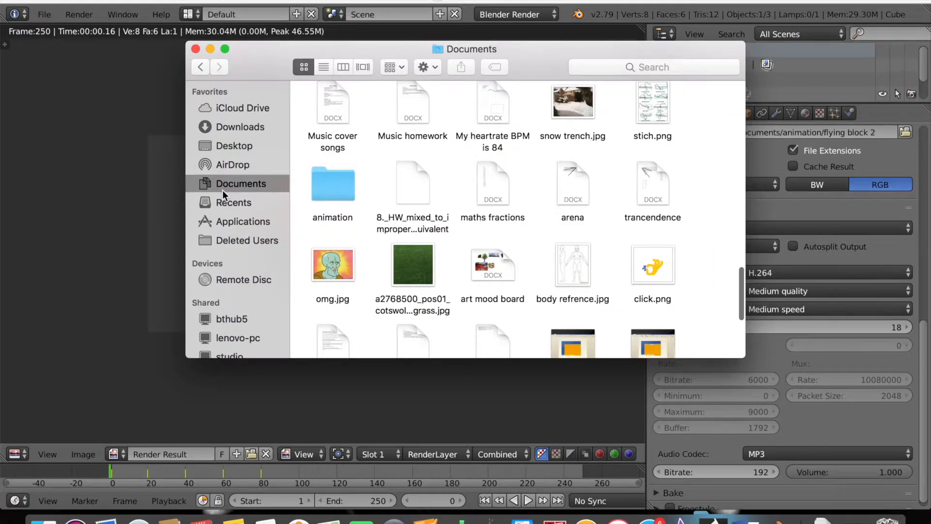
double_click(346, 176)
mouse_move(490, 124)
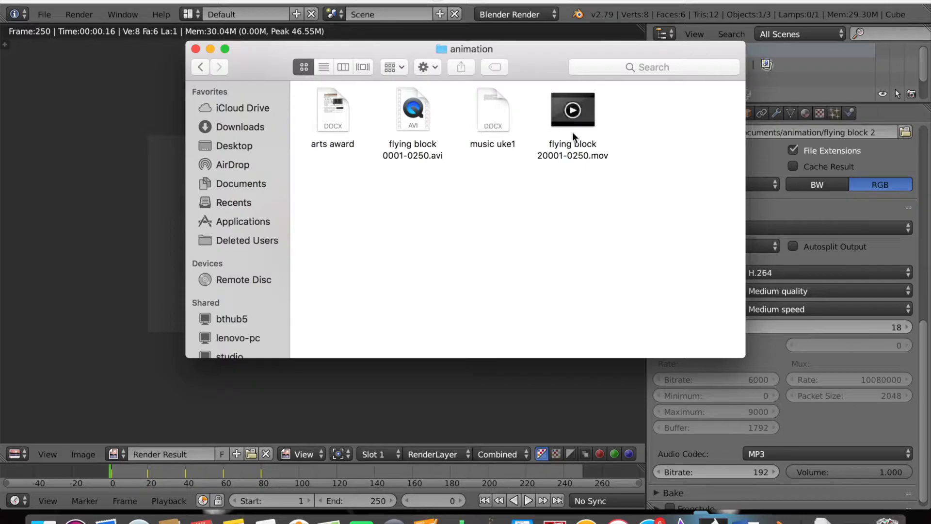
click(574, 112)
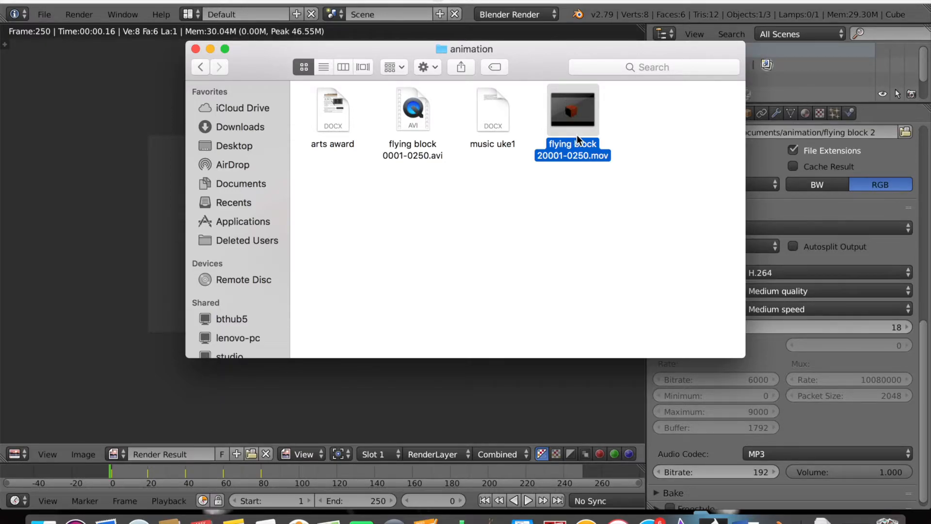
Play flying block 20001-0250.mov in QuickTime Player, replaying the cube animation from the start.
double_click(577, 134)
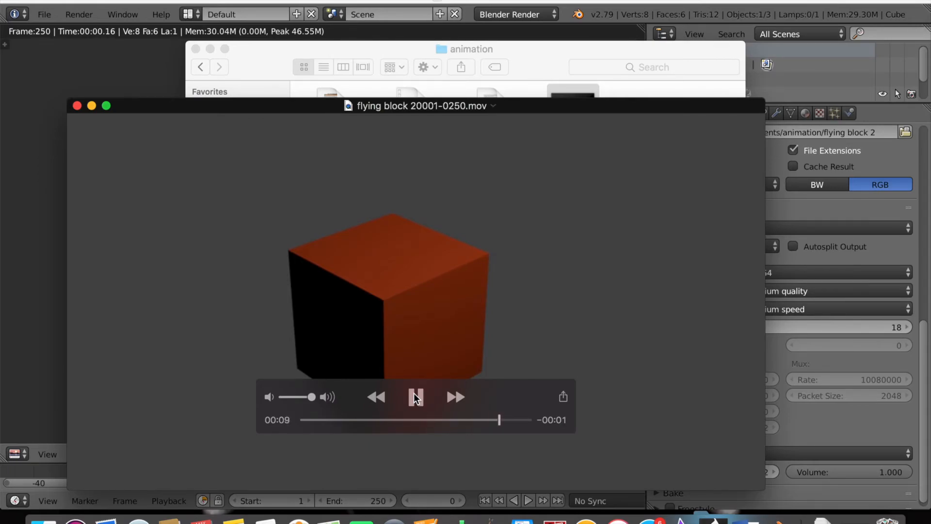
click(414, 397)
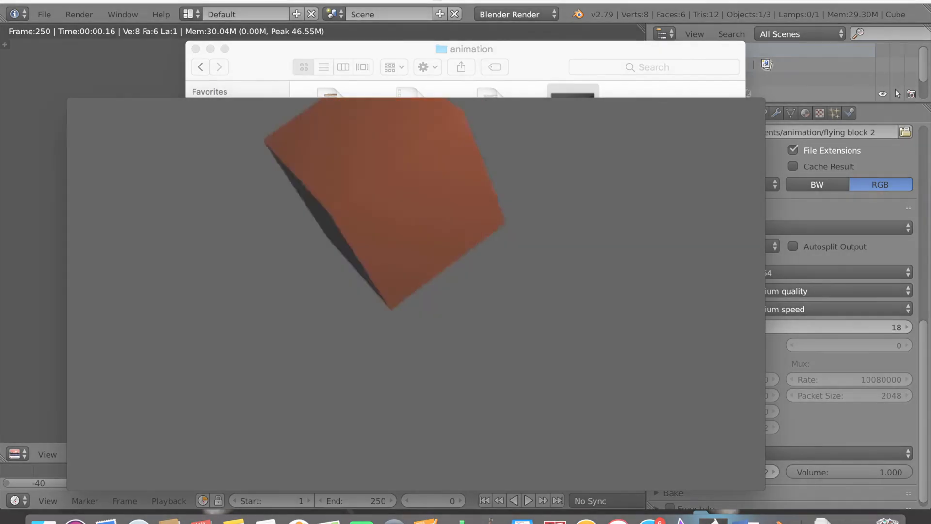